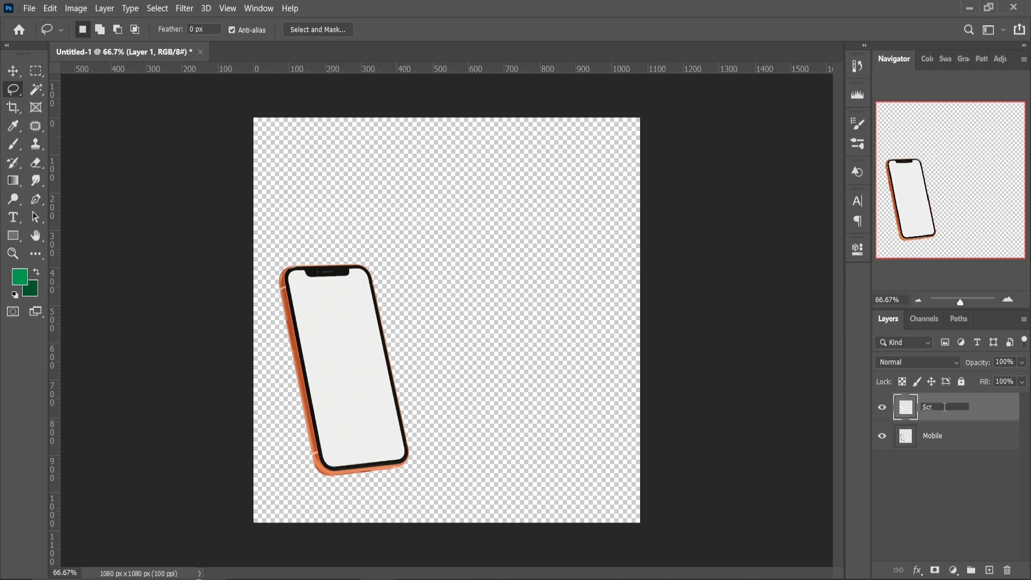
Rename the phone's upper layer as Screen and place the Sky (1) image into the document
key(Return)
key(alt+Tab)
drag(568, 107, 436, 371)
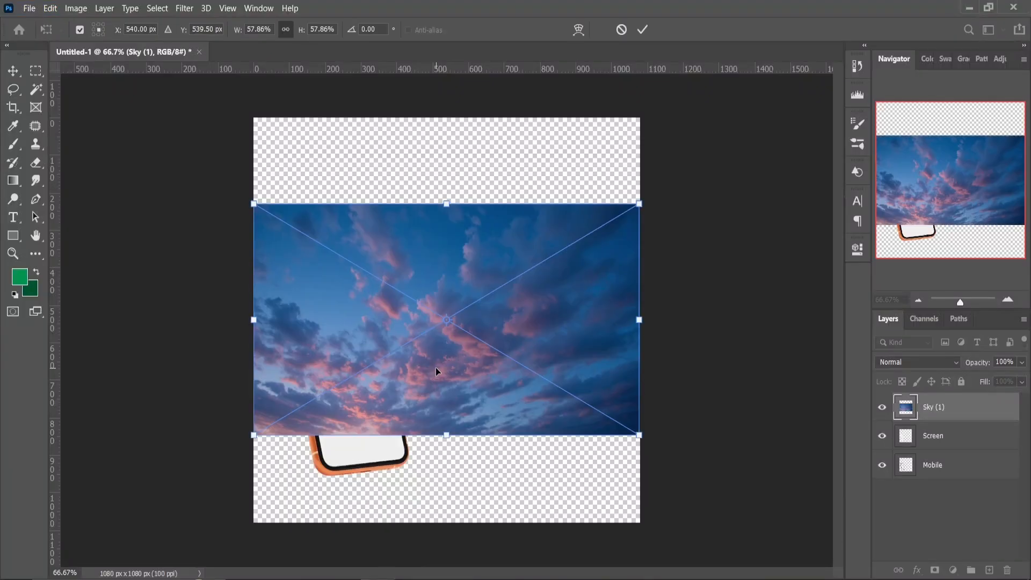
Sample light blue 5387be from the sky image as the foreground colour and dark blue 2e4c7a as the background colour
click(24, 282)
click(296, 332)
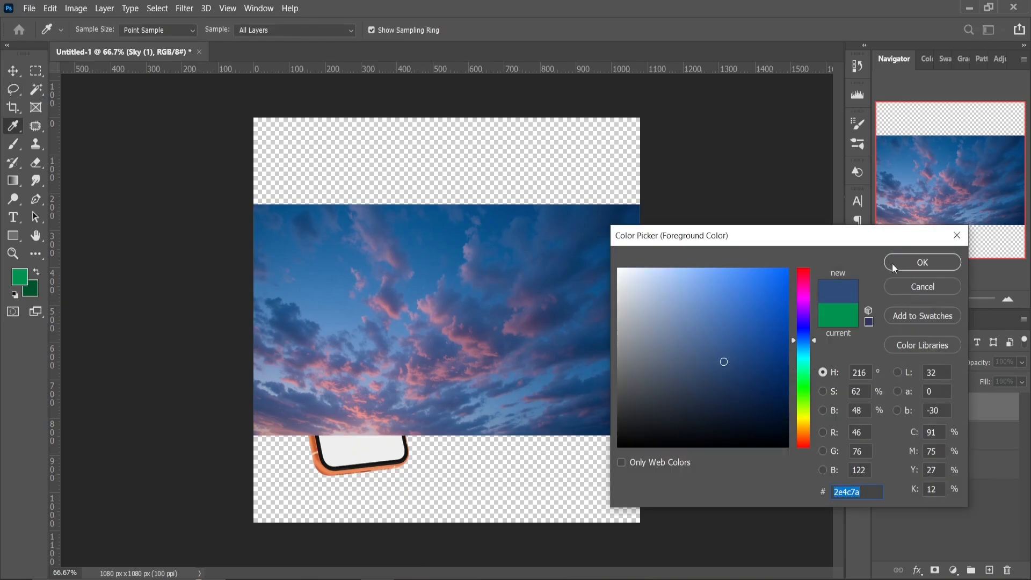
click(894, 268)
click(36, 272)
click(21, 277)
click(355, 314)
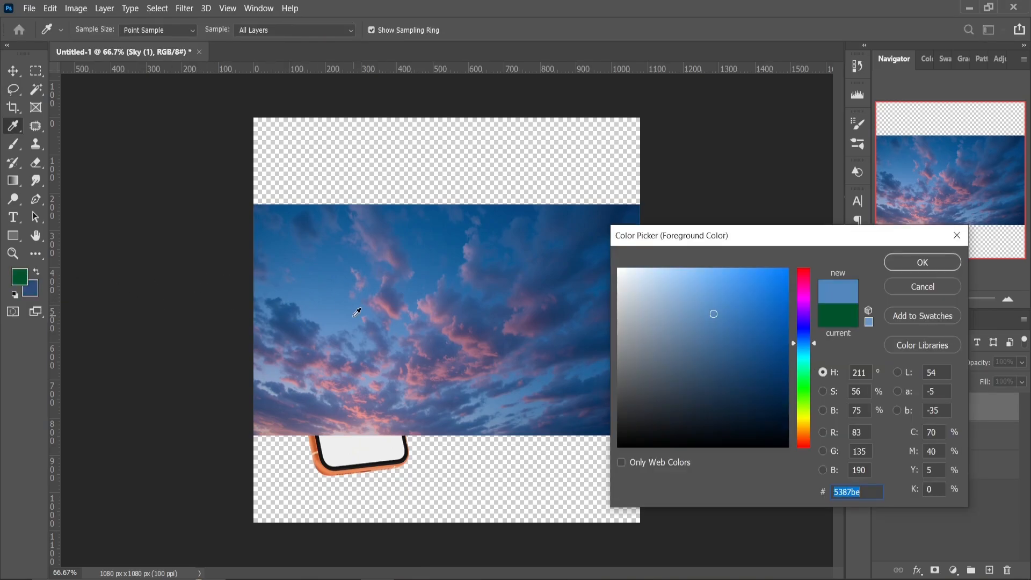
click(915, 263)
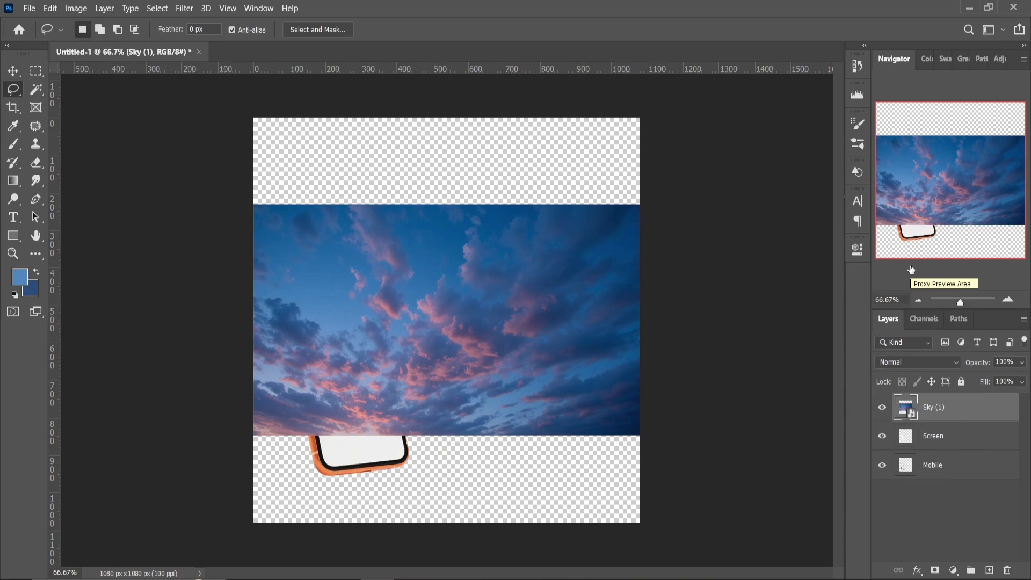
Add a new layer beneath all the others and hide the Sky (1), Screen and Mobile layers
click(989, 570)
drag(961, 408, 959, 502)
click(883, 410)
click(884, 437)
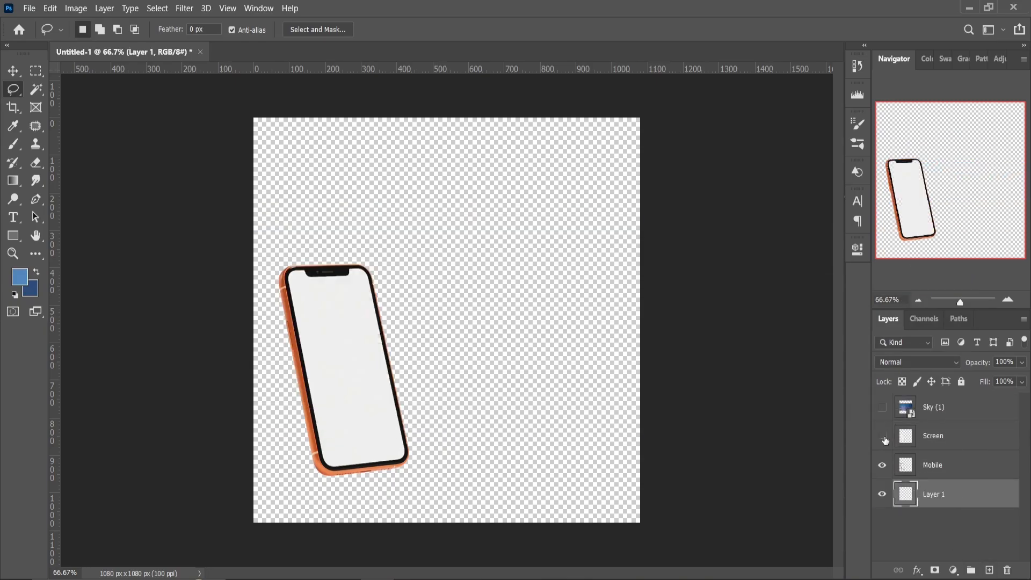
click(882, 467)
Fill the new layer with a diagonal foreground-to-background gradient running from the canvas's upper left towards its lower right
click(12, 182)
click(97, 30)
click(739, 115)
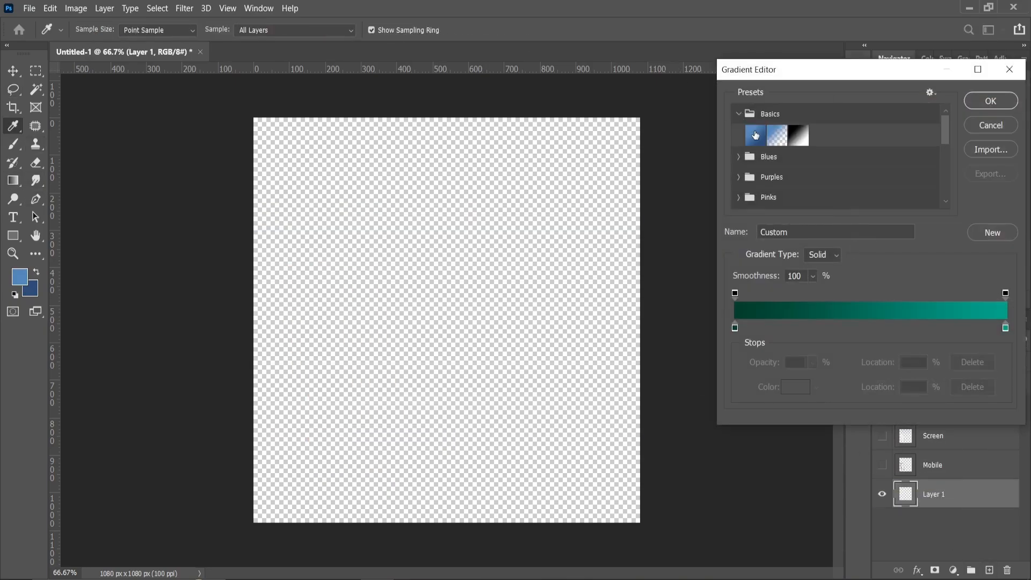
click(755, 135)
key(Return)
drag(292, 138, 594, 491)
key(ctrl+z)
drag(288, 162, 524, 395)
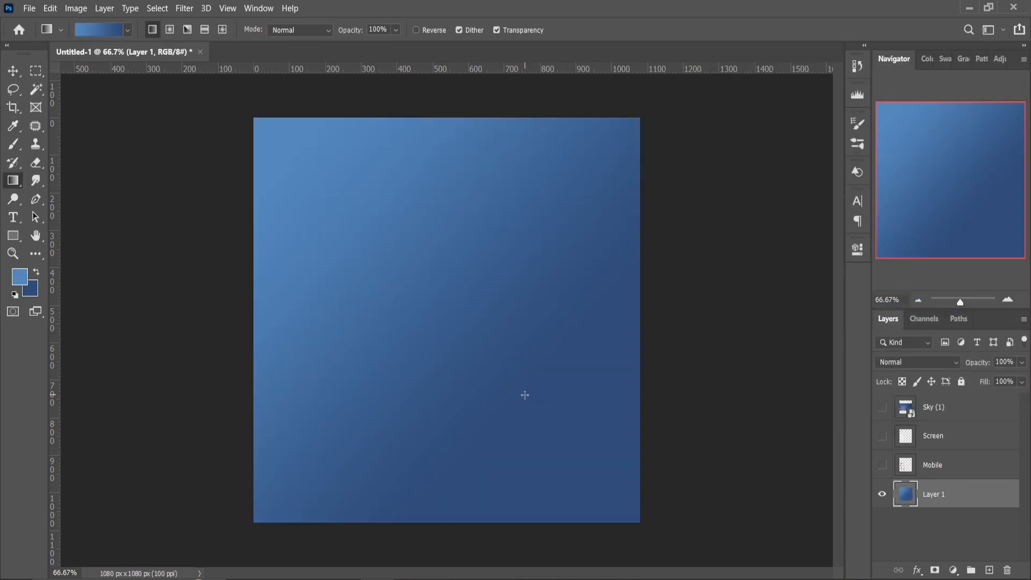
Show the hidden layers again and clip the Sky (1) layer to the Screen layer
click(882, 464)
click(881, 407)
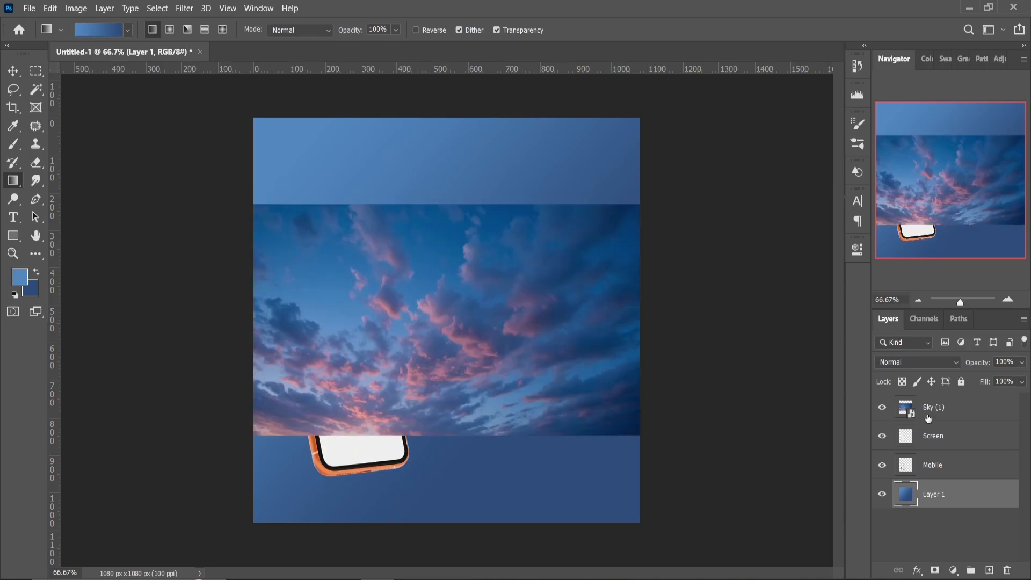
right_click(943, 414)
click(842, 307)
Move and scale the Sky (1) image so it fills the whole phone screen
click(13, 90)
right_click(341, 325)
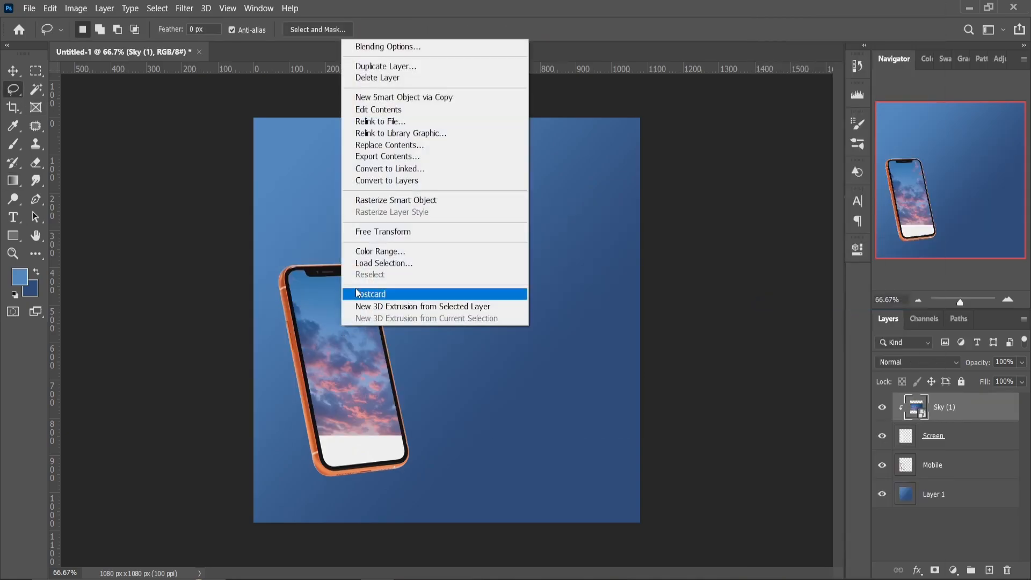
click(379, 230)
drag(353, 344, 352, 393)
drag(639, 485, 582, 451)
drag(463, 436, 463, 454)
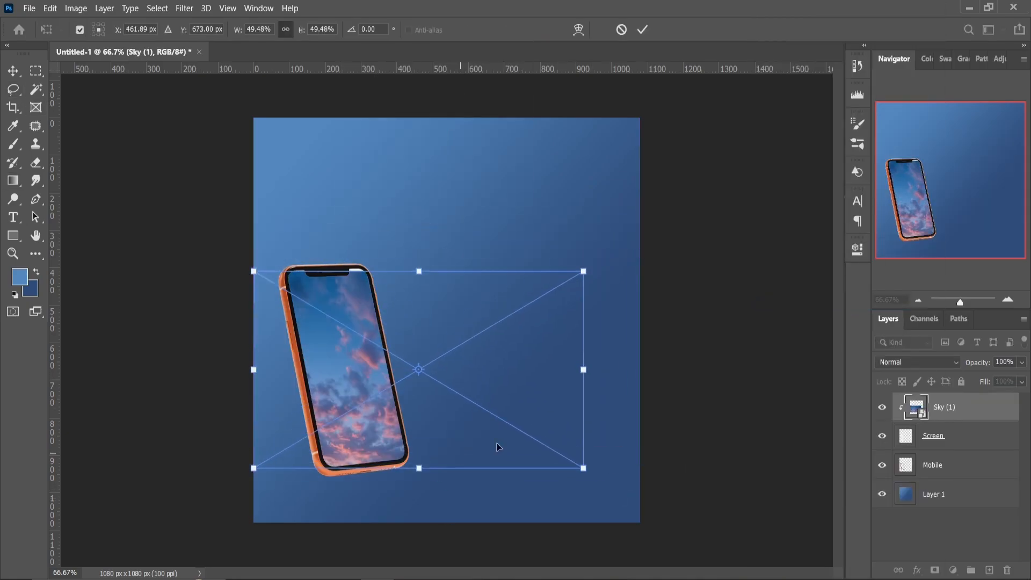
drag(595, 473, 600, 464)
drag(416, 271, 420, 261)
key(Return)
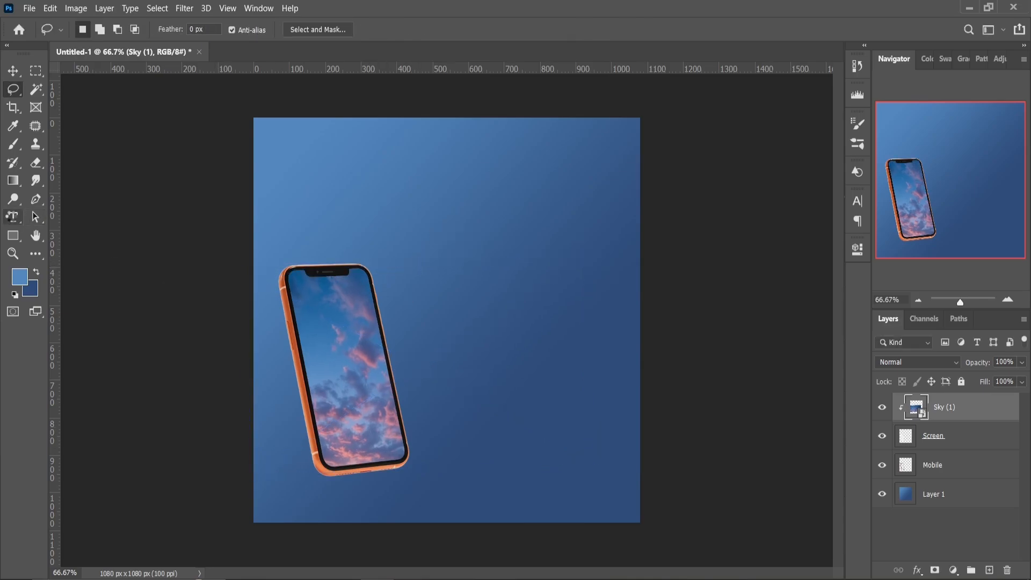
Add a text box across the upper part of the canvas reading TRAVEL
click(12, 217)
drag(272, 138, 619, 262)
text(TRAVE)
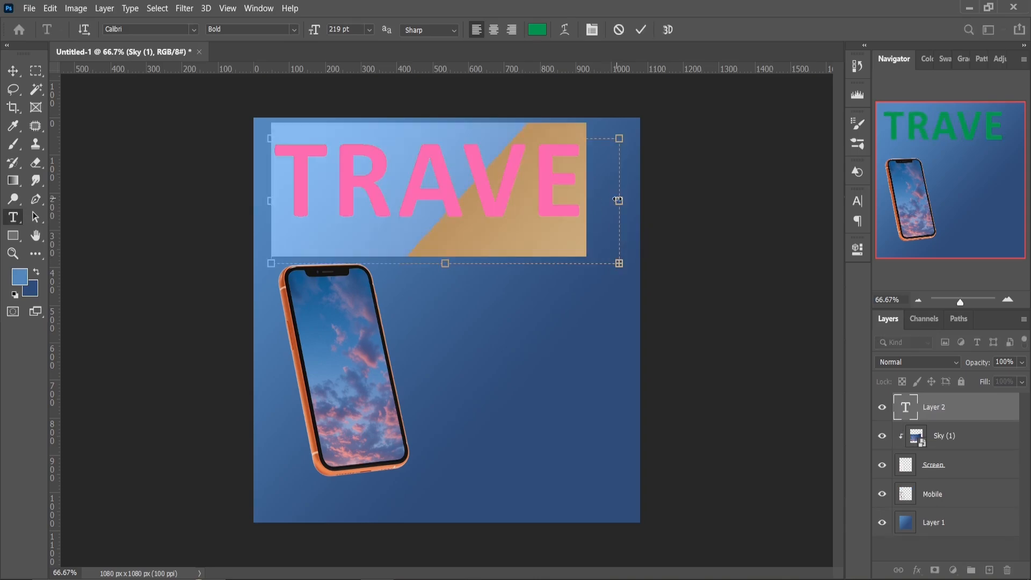
Set the TRAVEL text to the Impact font at 245 pt
click(857, 249)
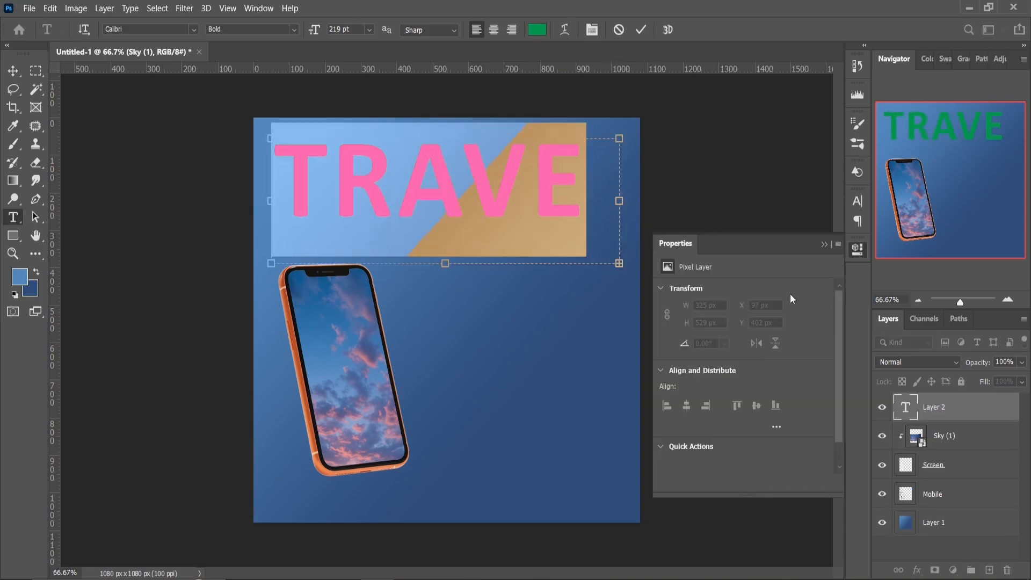
drag(650, 422, 639, 423)
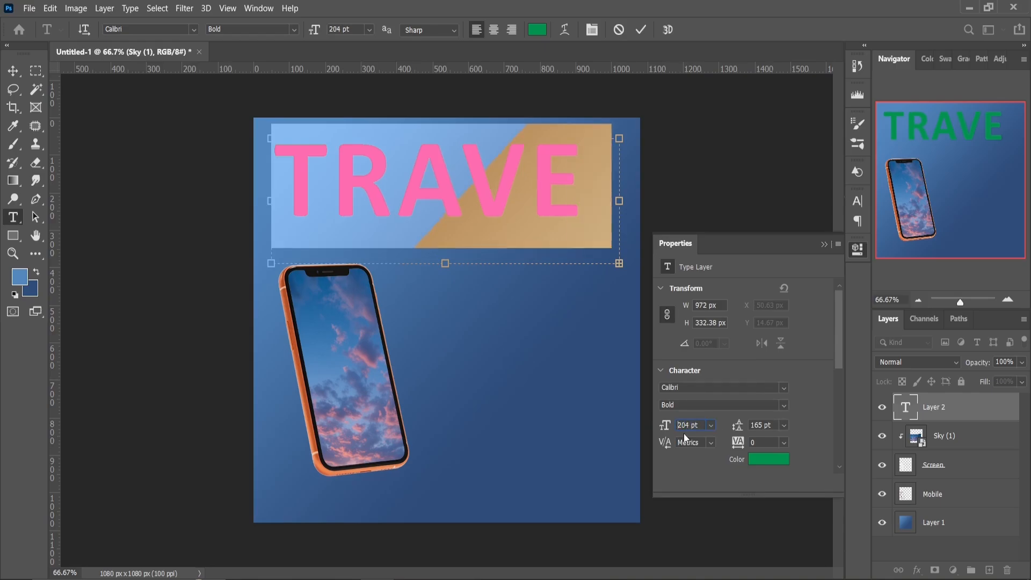
click(784, 388)
click(723, 49)
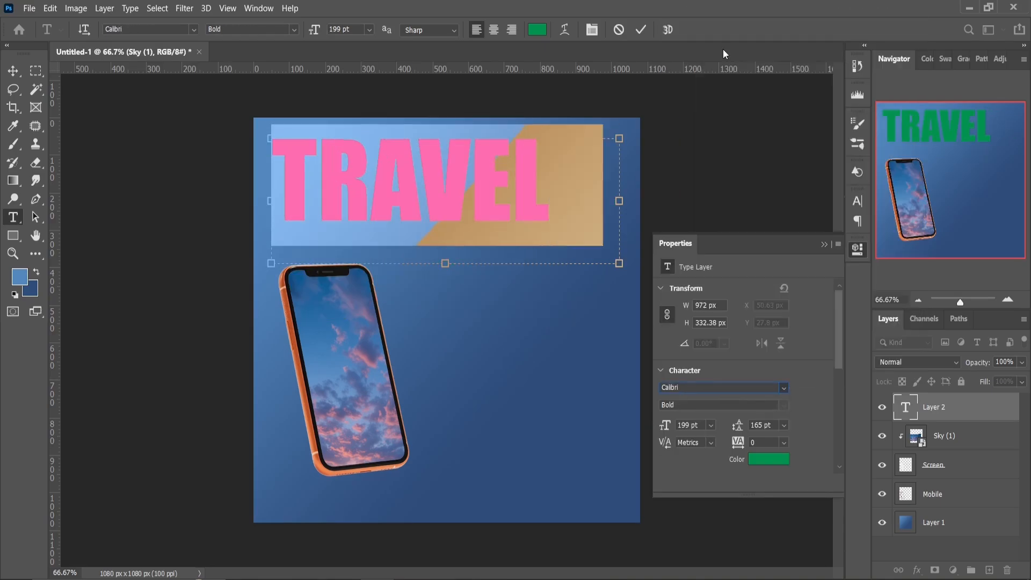
drag(666, 425, 685, 435)
key(Up)
key(Up)
key(Up)
key(Up)
key(Up)
key(Up)
key(Up)
key(Up)
key(Up)
key(Up)
key(Up)
key(Up)
key(Up)
key(Up)
key(Up)
key(Up)
key(Up)
key(Up)
key(Up)
key(Up)
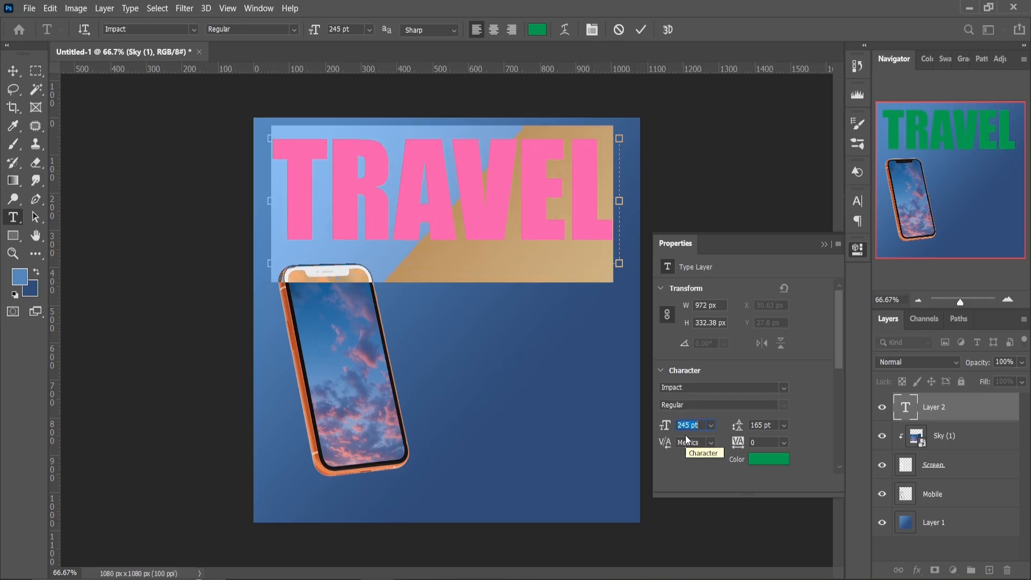
click(825, 244)
Rotate the TRAVEL text 90° clockwise and place it vertically along the canvas's left edge
click(13, 88)
right_click(352, 208)
click(427, 326)
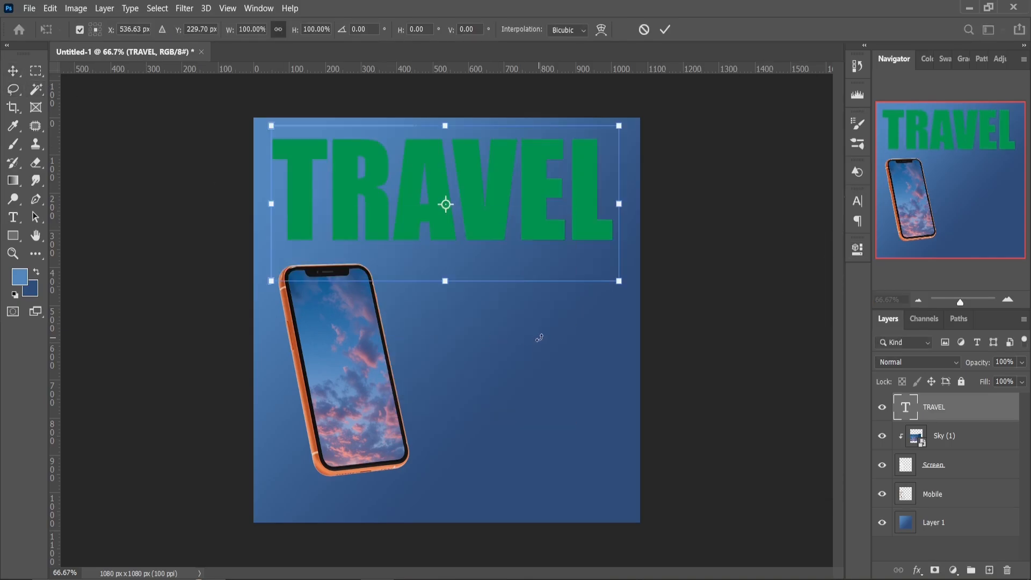
drag(539, 337, 298, 330)
drag(472, 255, 324, 385)
key(Return)
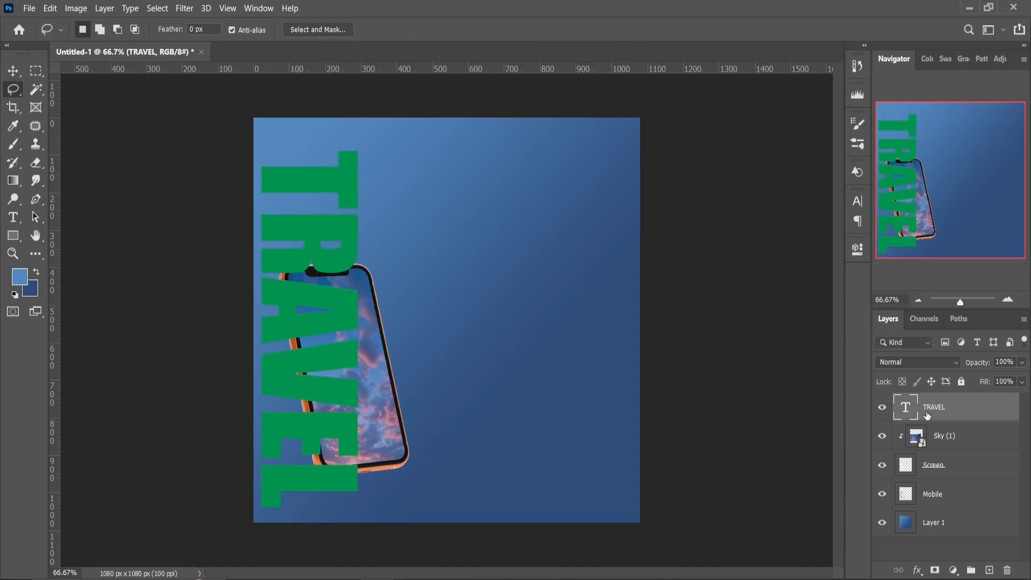
Move the TRAVEL layer below the Mobile layer and colour its text white (ffffff)
drag(927, 416, 926, 506)
click(20, 220)
drag(299, 156, 296, 499)
click(858, 249)
click(772, 461)
click(668, 293)
drag(669, 294, 603, 217)
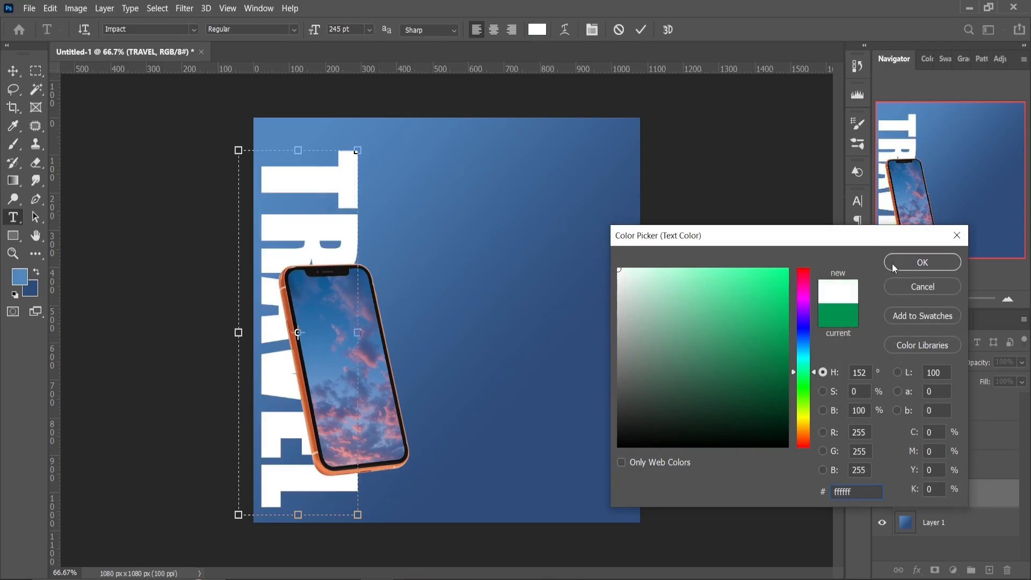
click(893, 263)
click(824, 245)
Lower the TRAVEL layer's opacity to 8%
click(14, 90)
click(1021, 362)
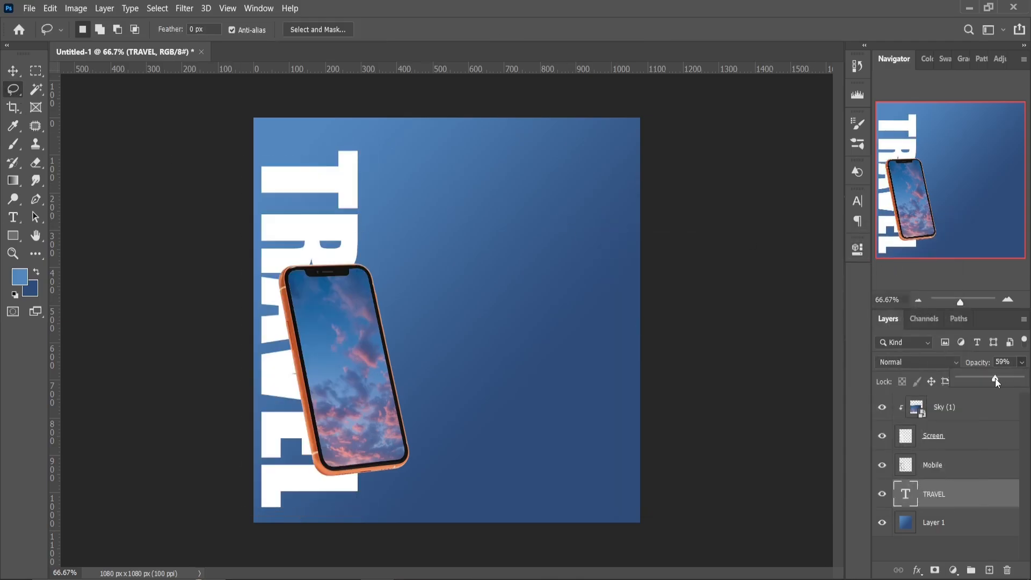
drag(994, 378, 964, 380)
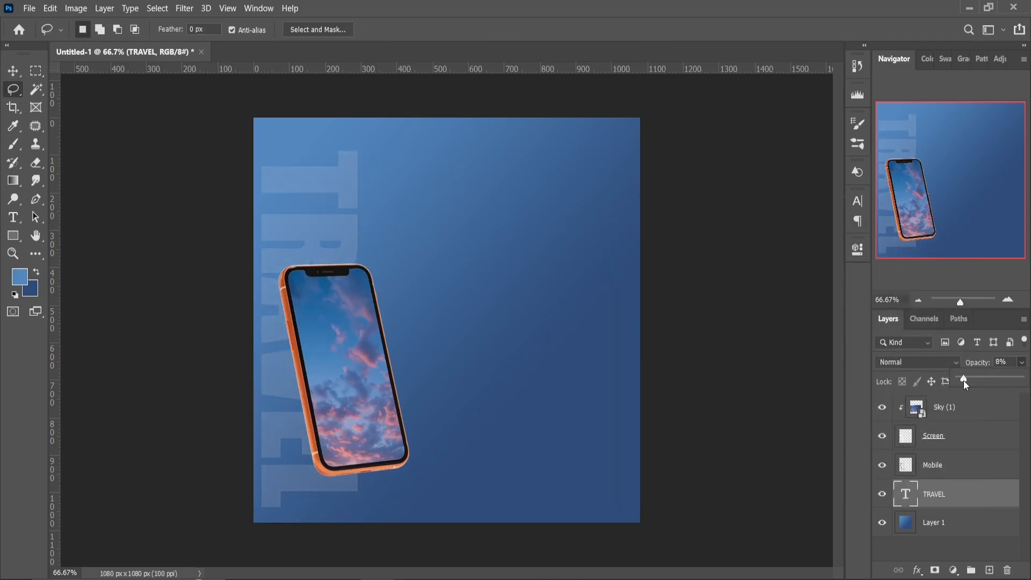
click(1021, 365)
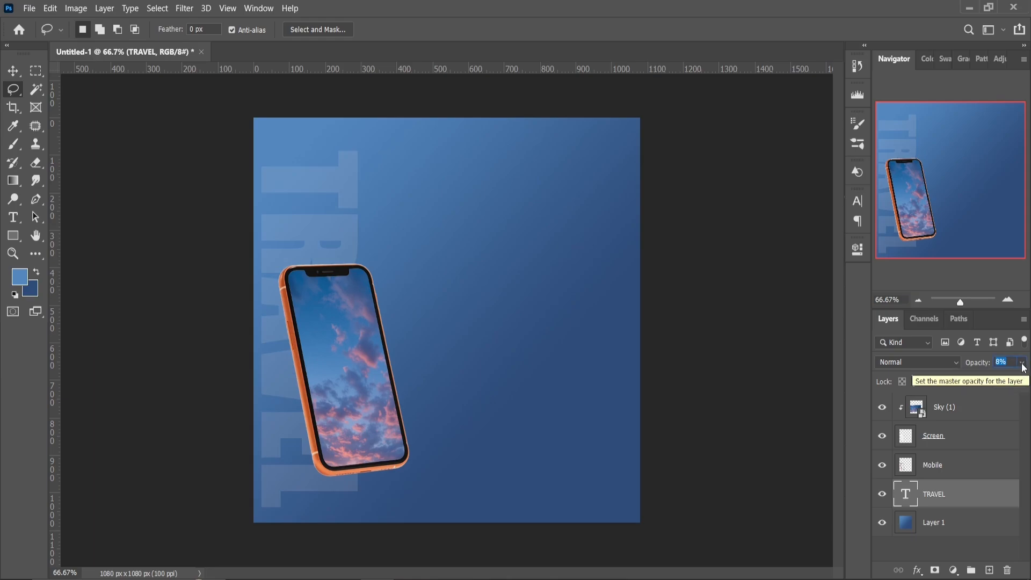
Place the Airplane image above the Sky (1) layer and flip it horizontally
click(913, 436)
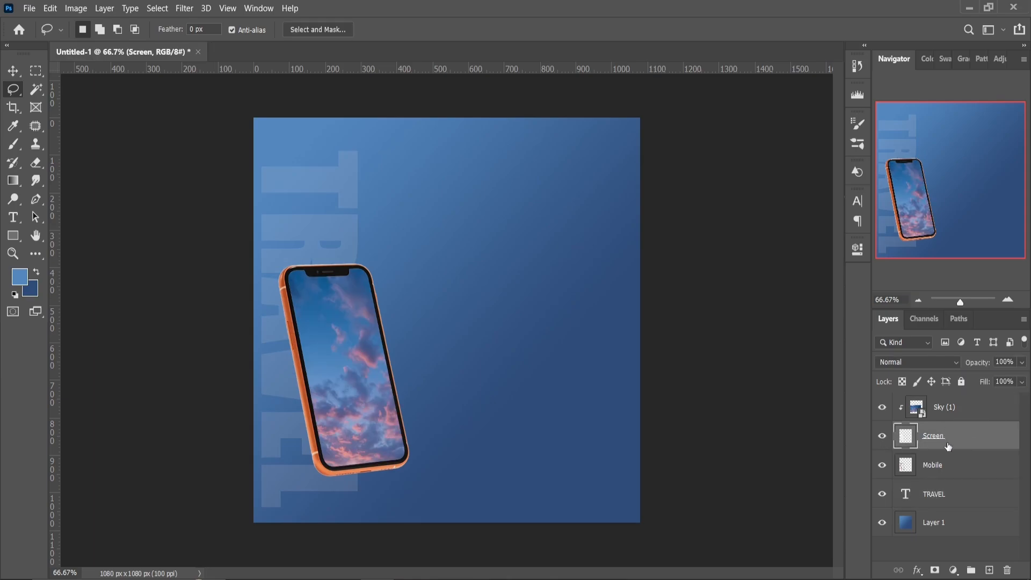
click(946, 409)
key(alt+Tab)
drag(213, 102, 374, 349)
right_click(372, 341)
click(416, 553)
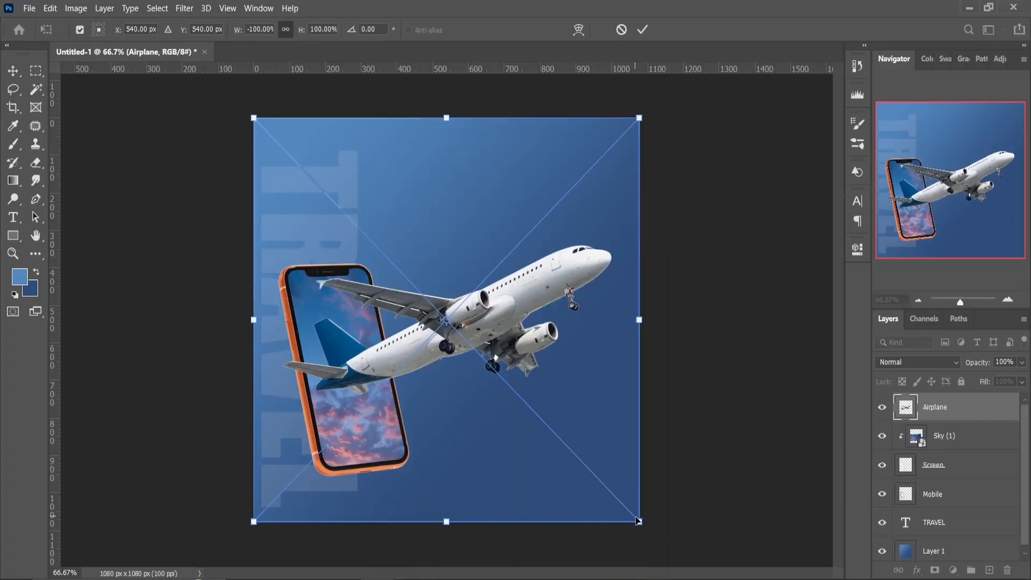
Scale the airplane down and position it over the phone with its nose beyond the right edge
drag(640, 522, 503, 370)
drag(428, 295, 393, 391)
drag(507, 363, 511, 353)
drag(410, 352, 410, 360)
key(Return)
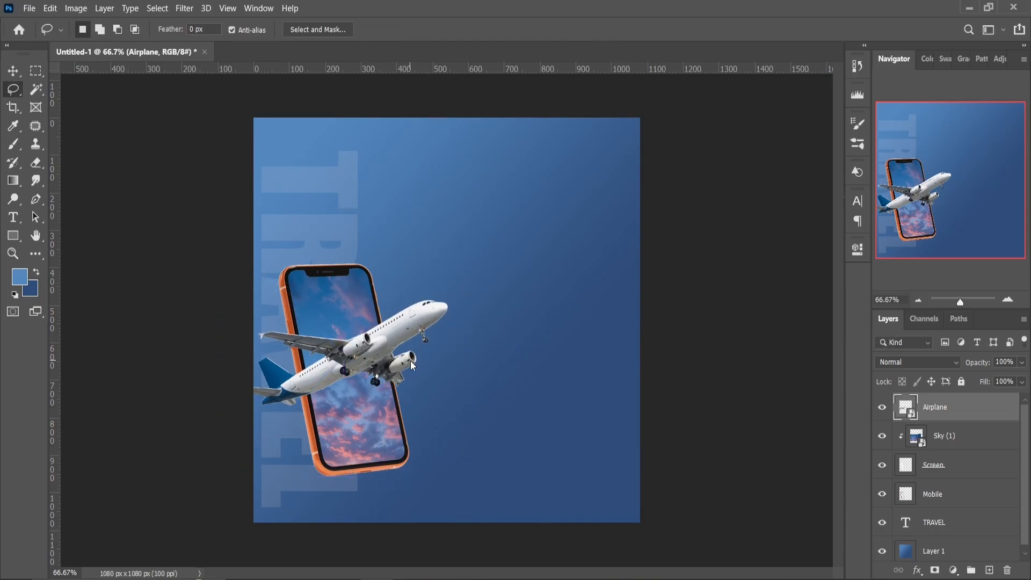
right_click(938, 407)
click(835, 302)
key(ctrl+z)
Rasterize the Airplane layer, and select everything outside the phone screen by inverting a Magic Wand selection of the Screen layer
right_click(938, 407)
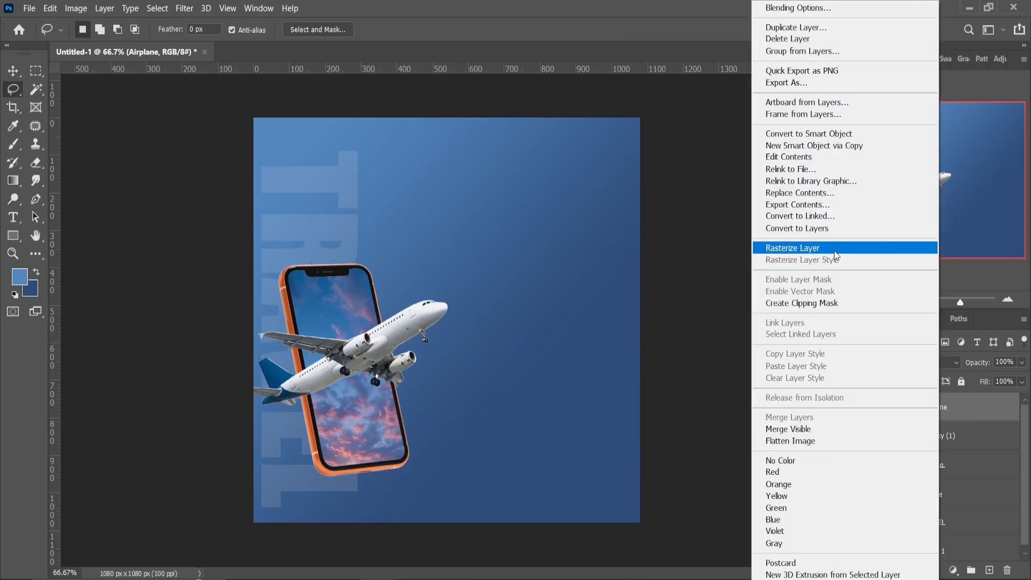
click(833, 248)
click(36, 89)
click(952, 465)
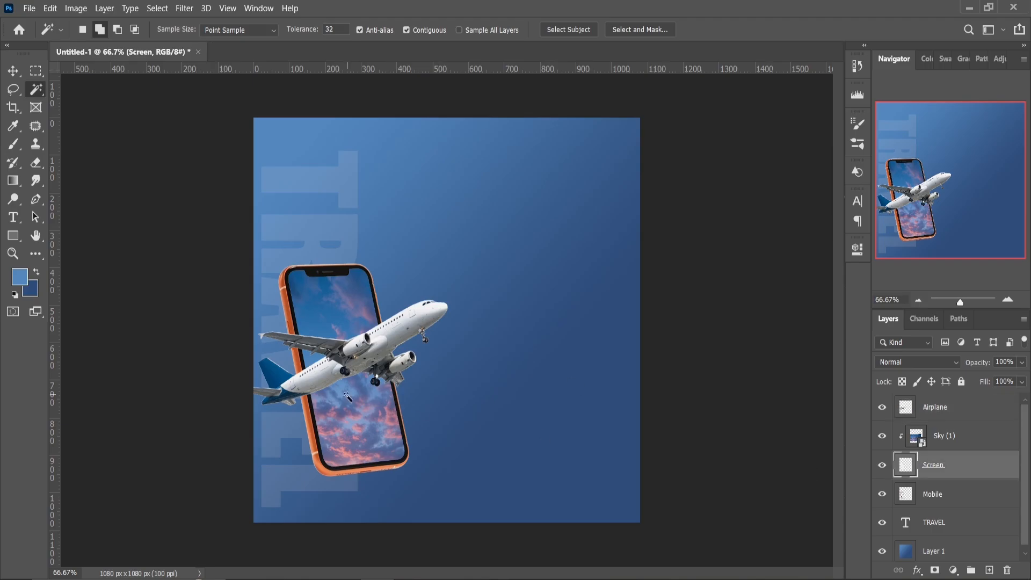
click(339, 307)
click(13, 89)
right_click(307, 303)
click(359, 320)
Erase the airplane's tail outside the phone's left edge on the Airplane layer, and clear the selection
click(946, 407)
click(36, 162)
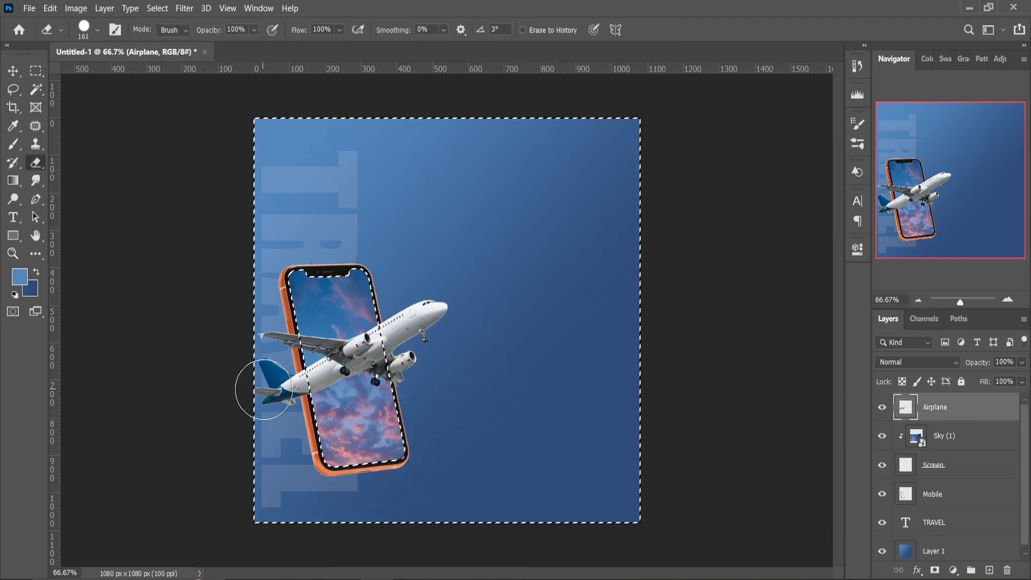
right_click(321, 409)
drag(307, 418, 281, 416)
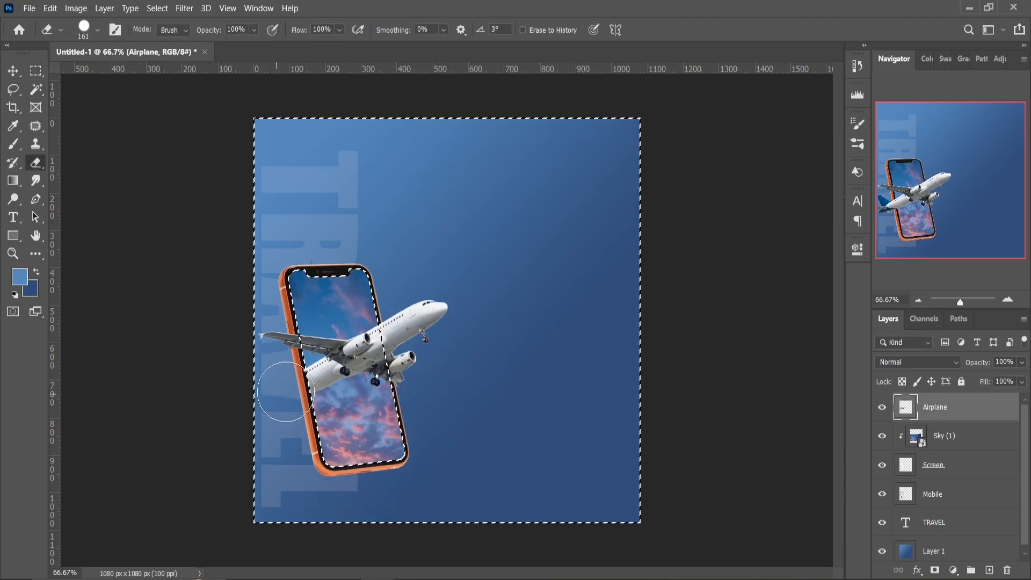
key(l)
key(ctrl+d)
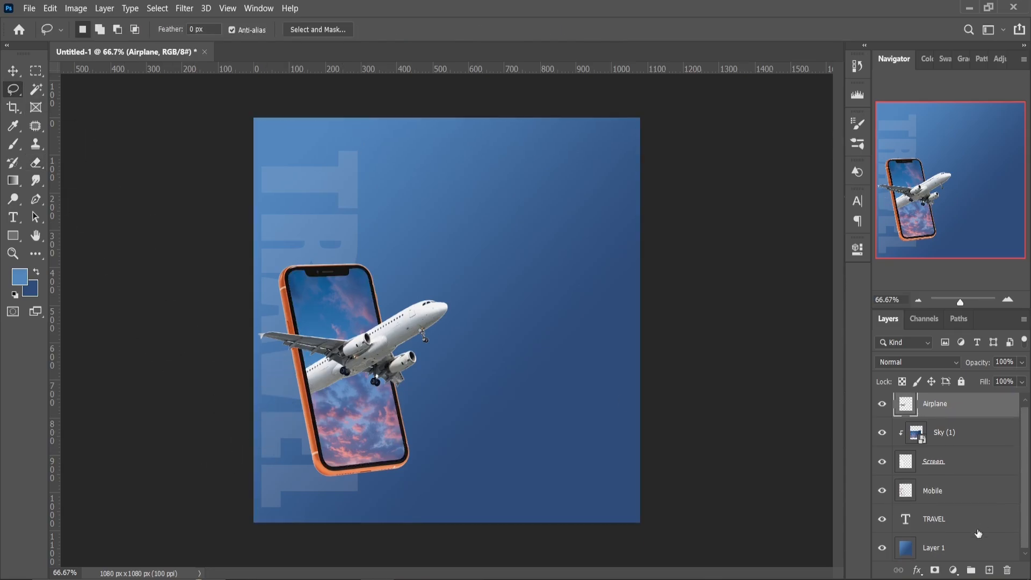
Place the mountains image directly above the gradient layer and enlarge it to cover the whole canvas
click(978, 550)
key(alt+Tab)
drag(496, 112, 519, 358)
drag(637, 428, 800, 521)
drag(253, 209, 88, 111)
drag(546, 305, 710, 306)
key(Return)
key(l)
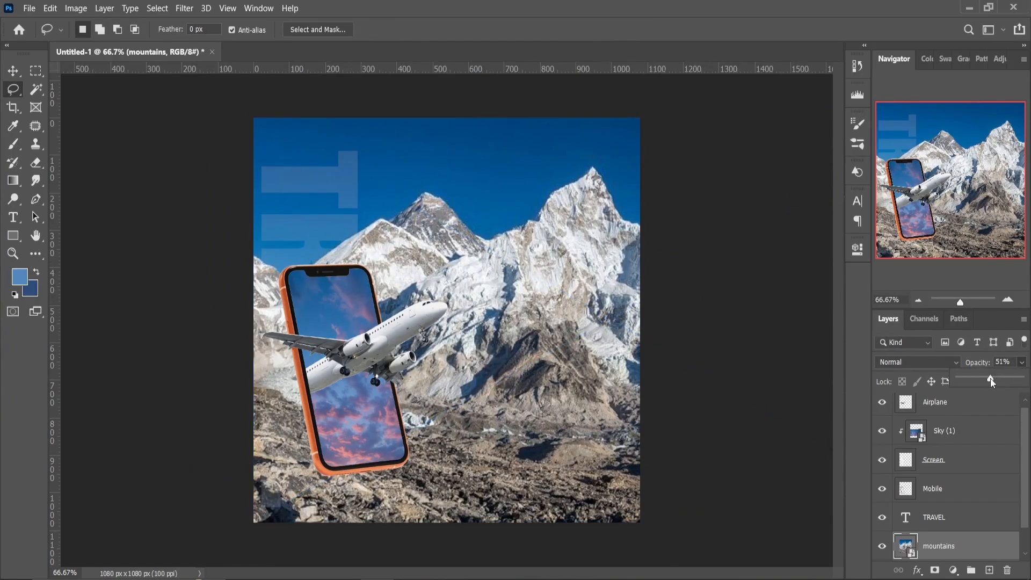
Reduce the mountains layer's opacity until the image is faint, and set the TRAVEL layer's opacity to 13%
drag(990, 378, 967, 379)
click(965, 512)
click(1022, 363)
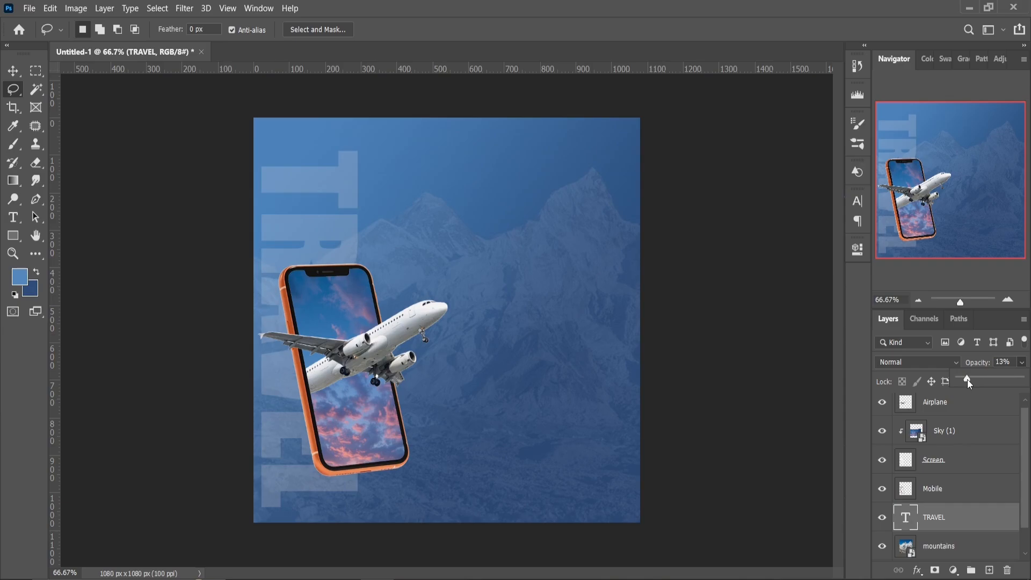
Draw a text box about 453 by 132 px over the mountain peaks and set its text size to 100 pt
click(17, 222)
drag(439, 198, 602, 248)
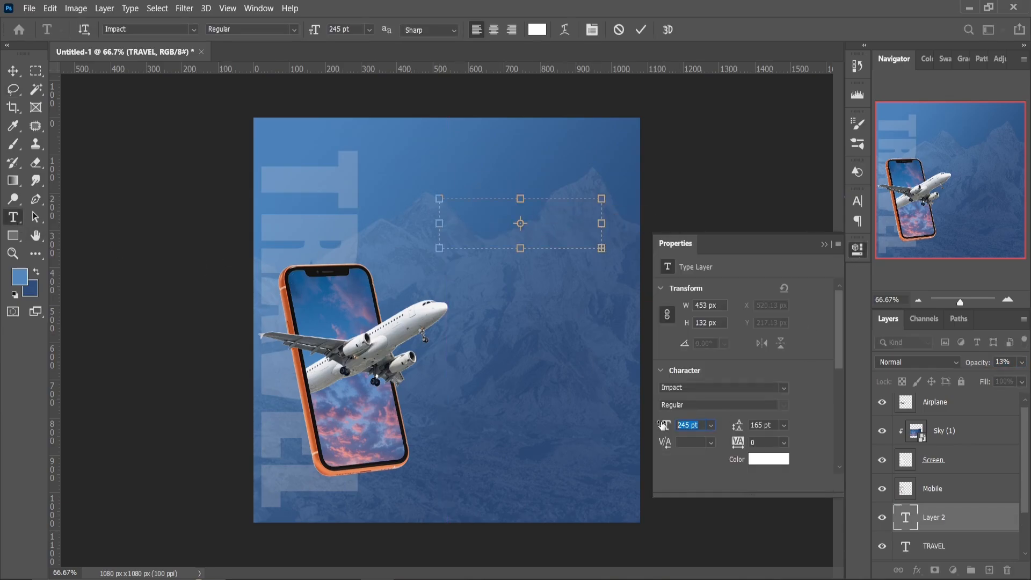
text(100)
key(Return)
click(784, 387)
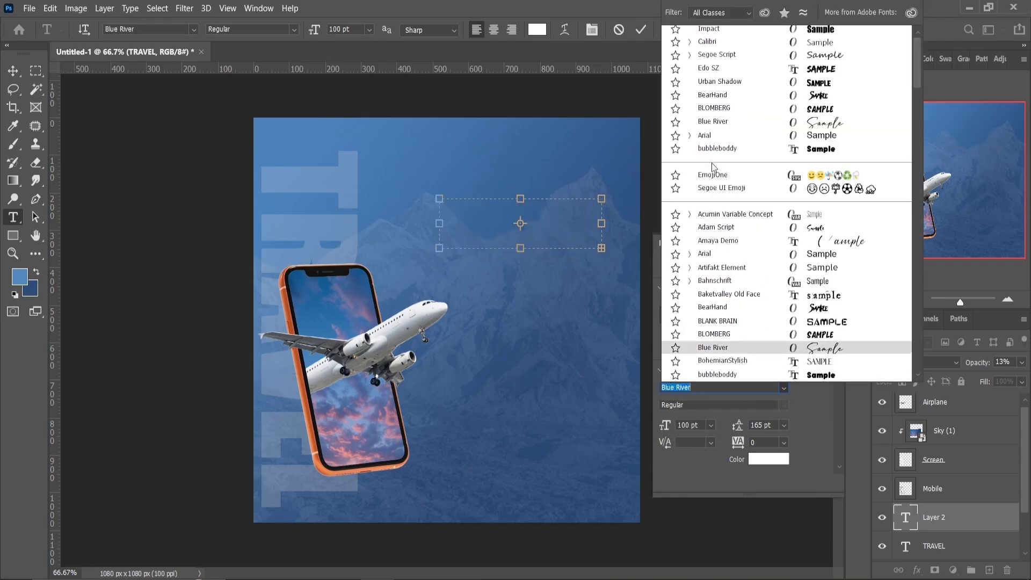
click(707, 127)
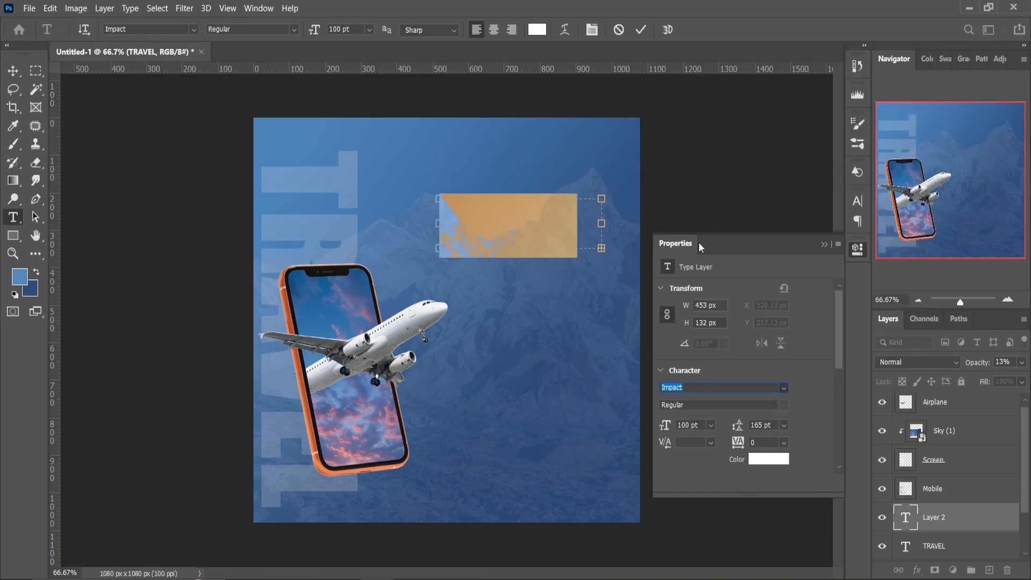
Set the new text to the Blue River font at 60 pt and enter Discover
click(648, 411)
text(60)
key(Return)
text(DISCO)
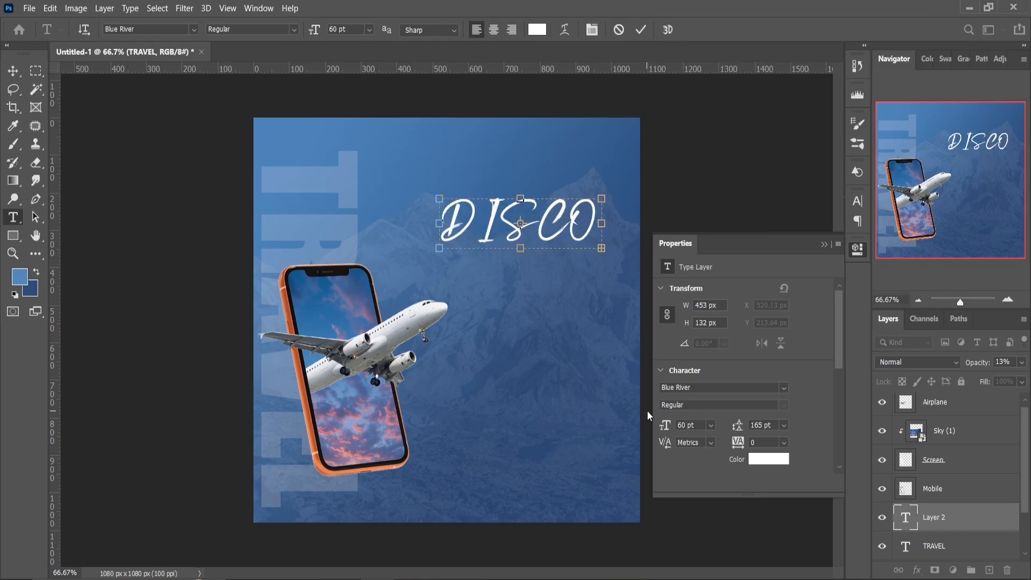
click(666, 426)
scroll(666, 427, down, 15)
click(824, 244)
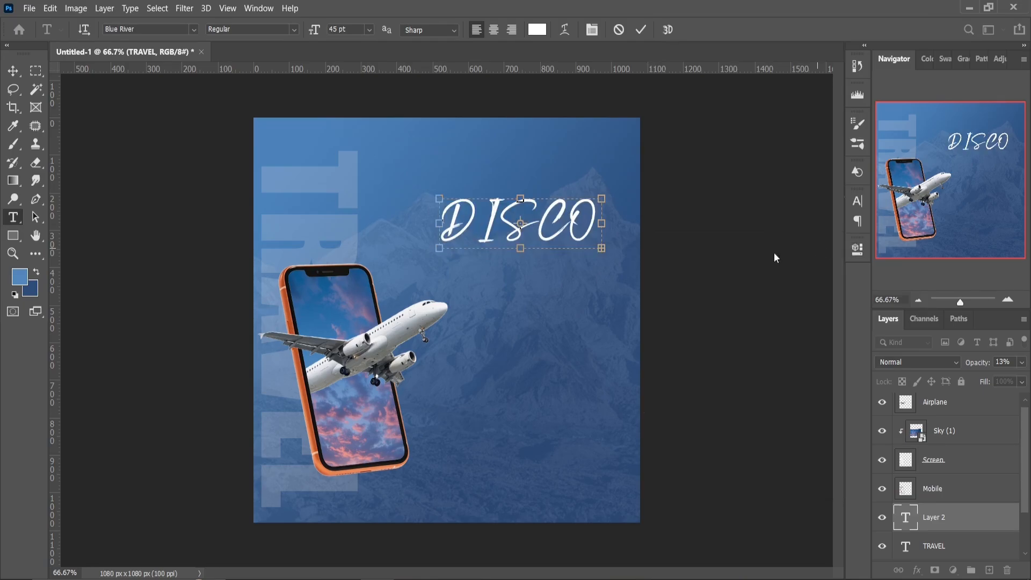
key(ctrl+a)
click(861, 203)
click(750, 298)
click(822, 194)
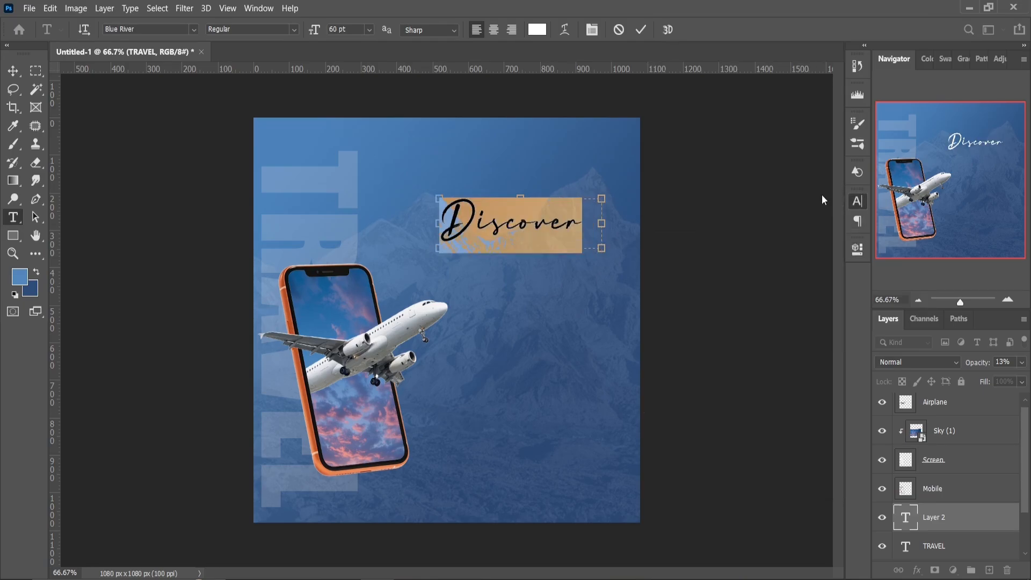
Extend the Discover text box to the left, enlarge the text to 67 pt, and move it up and right over the peaks
drag(439, 224, 409, 224)
click(850, 251)
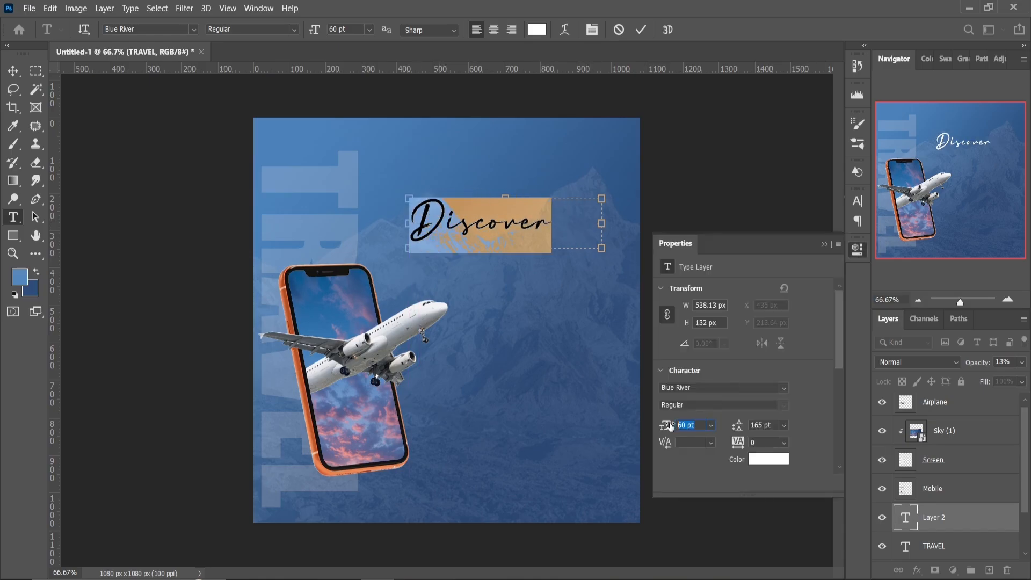
scroll(672, 421, up, 7)
click(737, 243)
drag(602, 222, 573, 226)
click(12, 71)
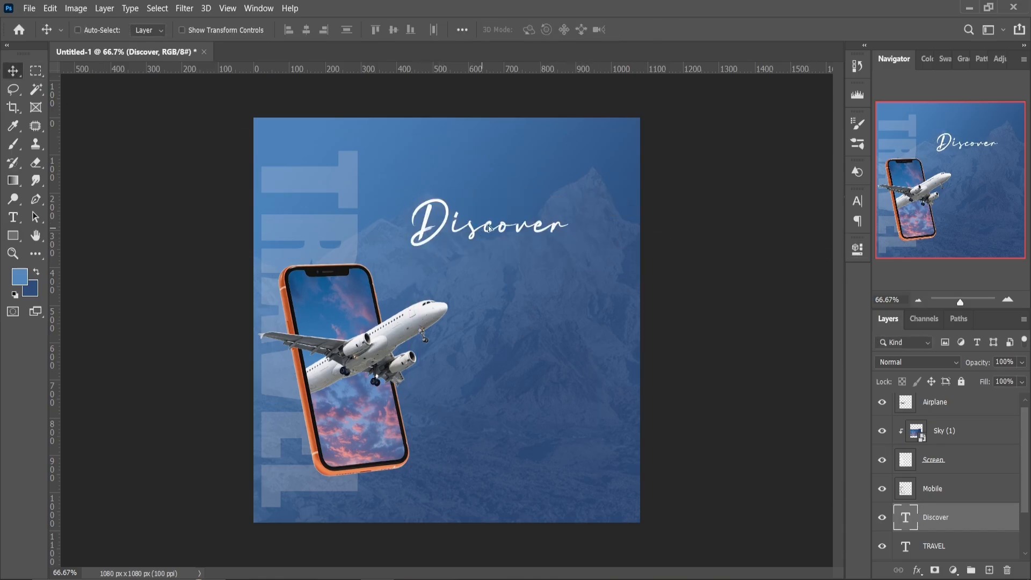
drag(481, 229, 508, 207)
Add a text box directly beneath Discover reading The World
click(13, 218)
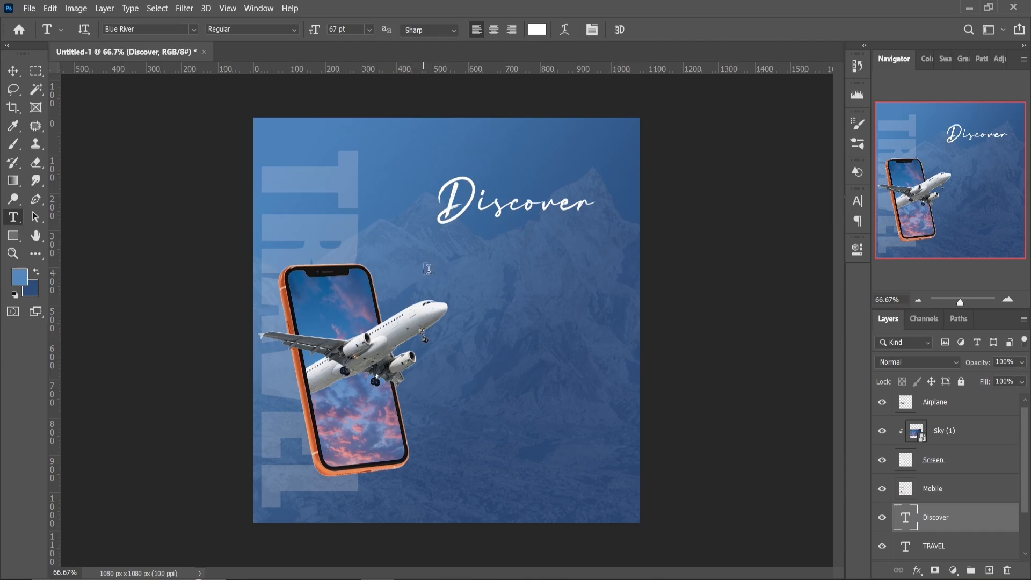
drag(418, 268, 622, 218)
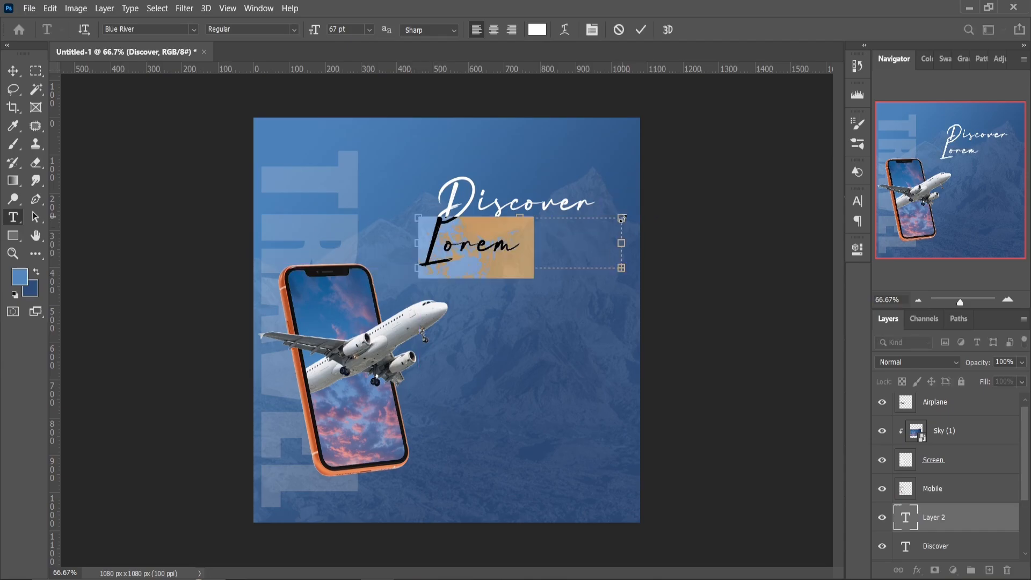
text(The World)
key(ctrl+a)
Set The World to the Urban Shadow font at 85 pt and align it underneath Discover
click(856, 249)
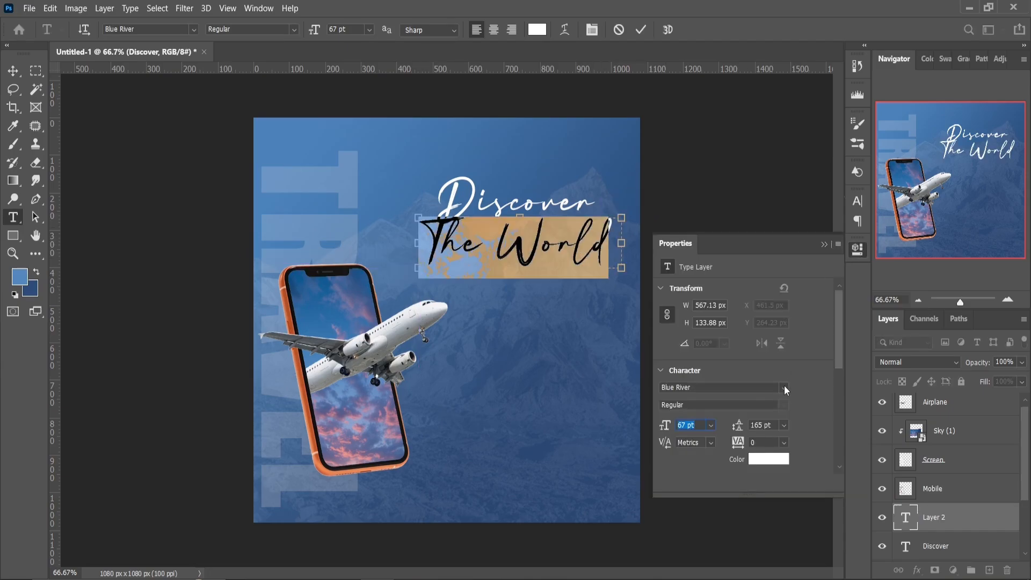
click(784, 386)
click(720, 94)
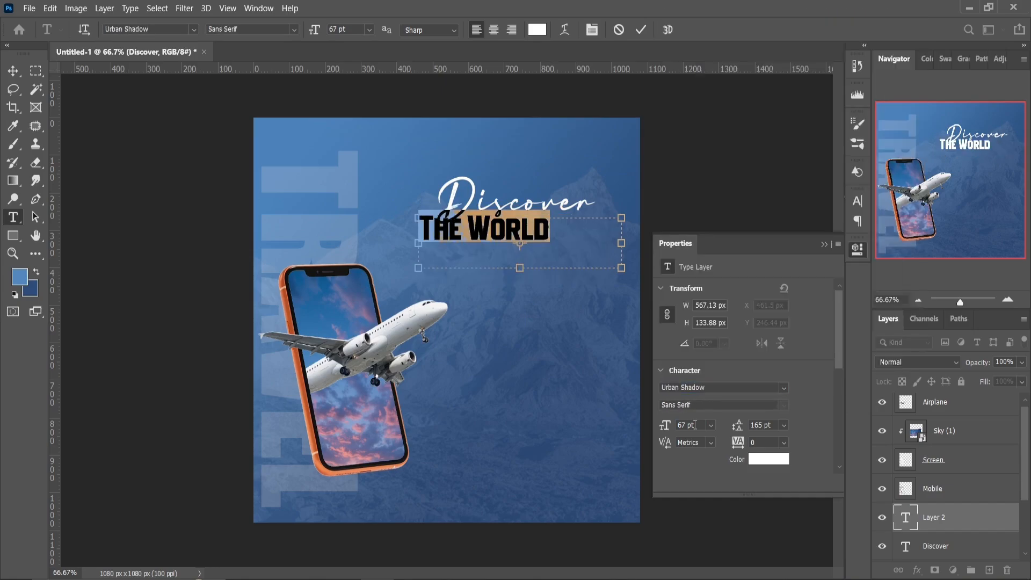
drag(661, 428, 664, 428)
click(823, 244)
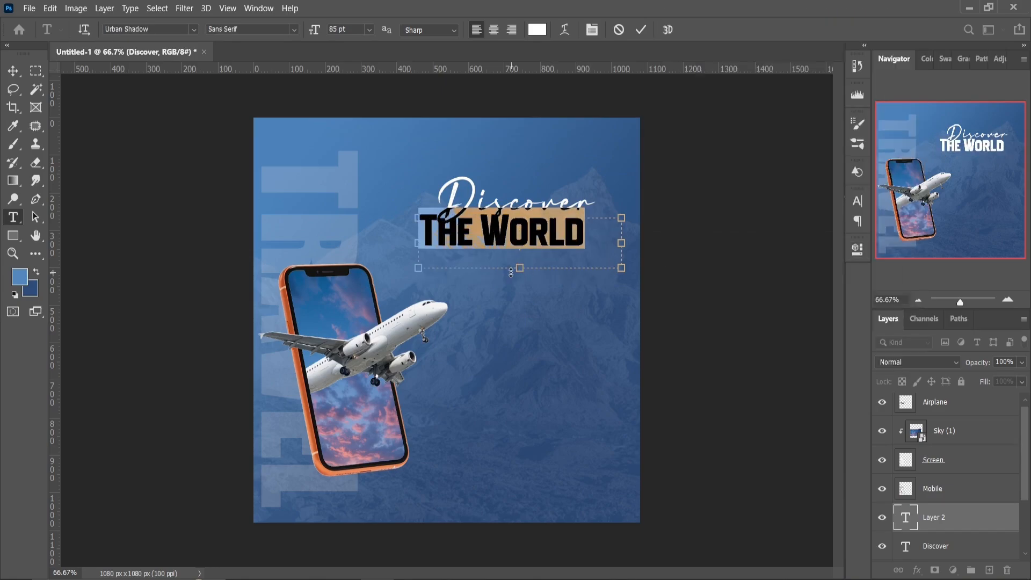
click(13, 71)
drag(442, 242, 452, 242)
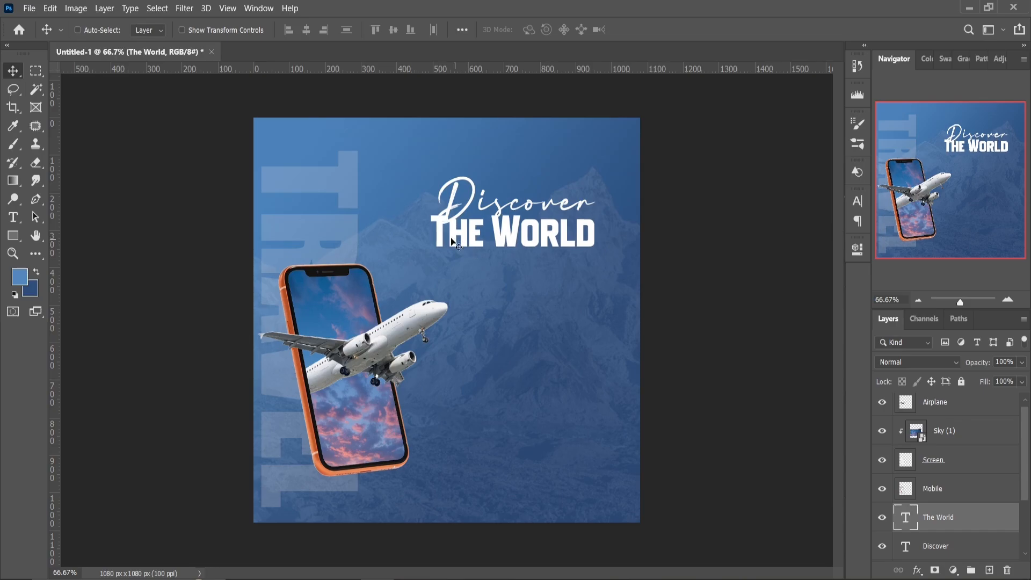
Place The World layer below the Discover layer and color its text with the orange sampled from the phone's frame
drag(1024, 460, 1024, 483)
drag(974, 482, 973, 518)
click(857, 250)
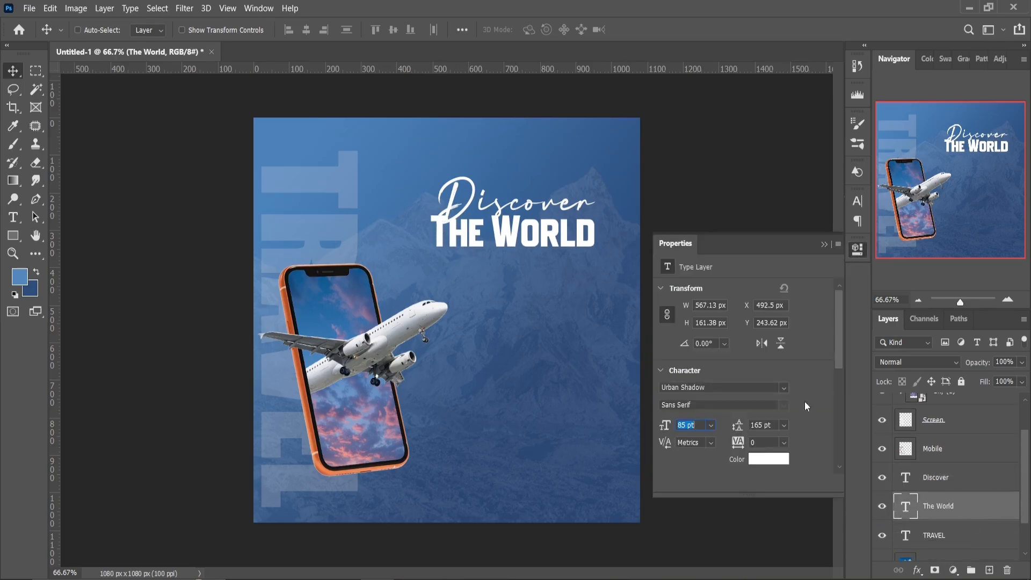
click(768, 460)
click(318, 460)
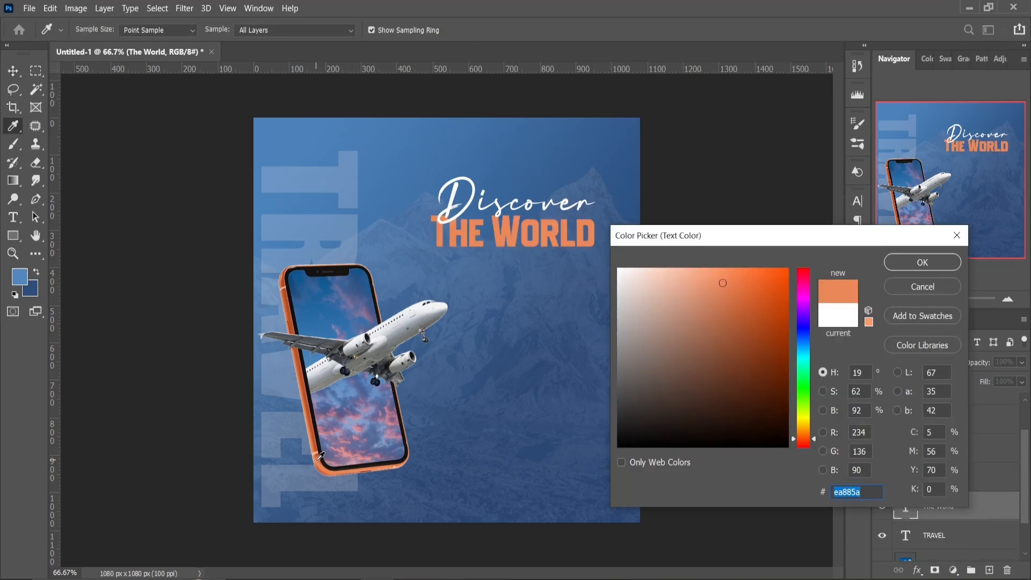
click(318, 459)
click(324, 462)
click(922, 263)
Apply a drop shadow with 69% opacity to The World text
click(917, 570)
click(881, 568)
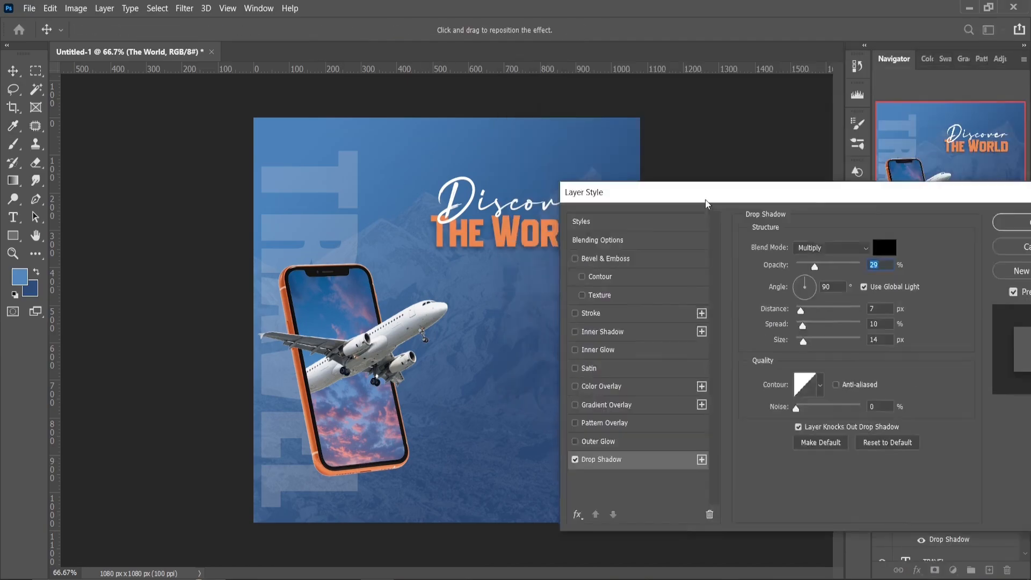
drag(707, 204, 627, 286)
drag(734, 349, 760, 352)
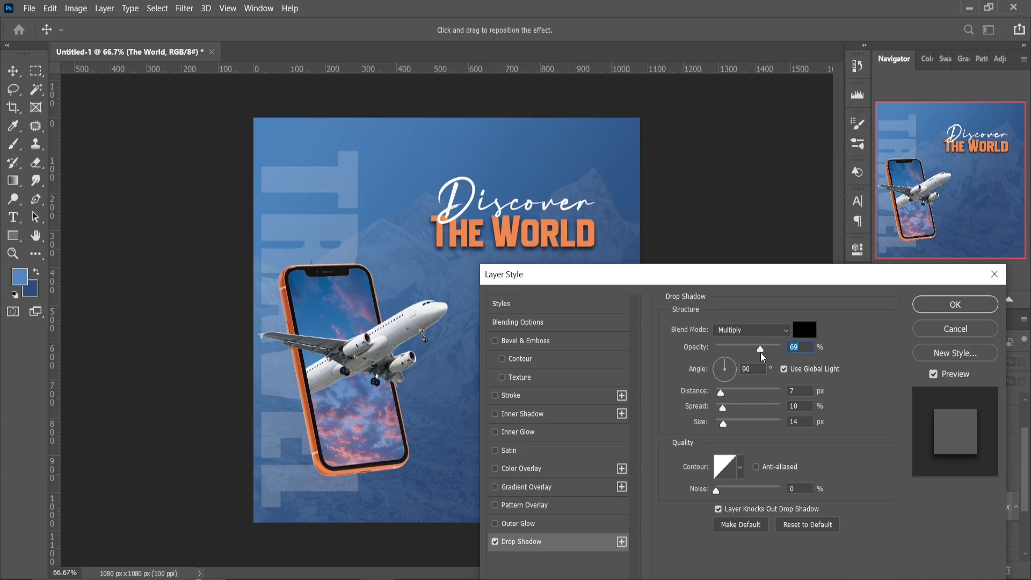
click(919, 304)
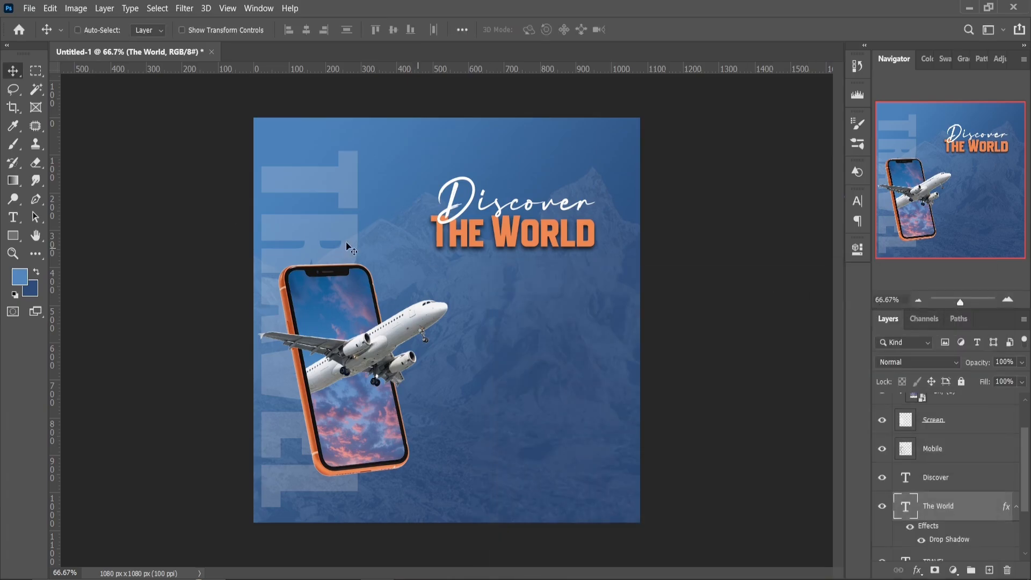
Draw a text box about 552 by 84 px beneath The World and set its text to Arial at 30 pt
click(13, 217)
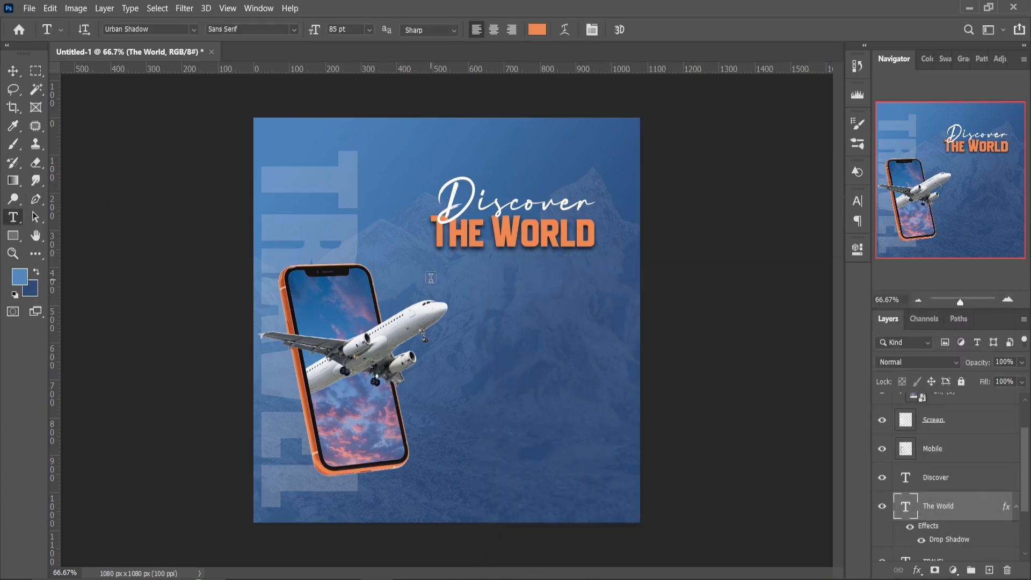
drag(416, 260, 616, 302)
click(858, 250)
click(784, 387)
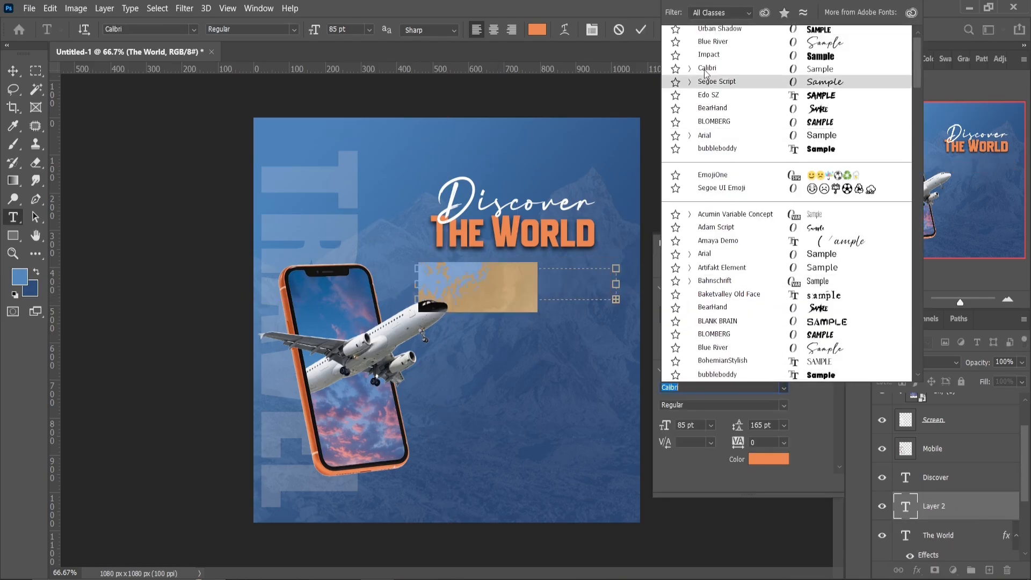
click(696, 138)
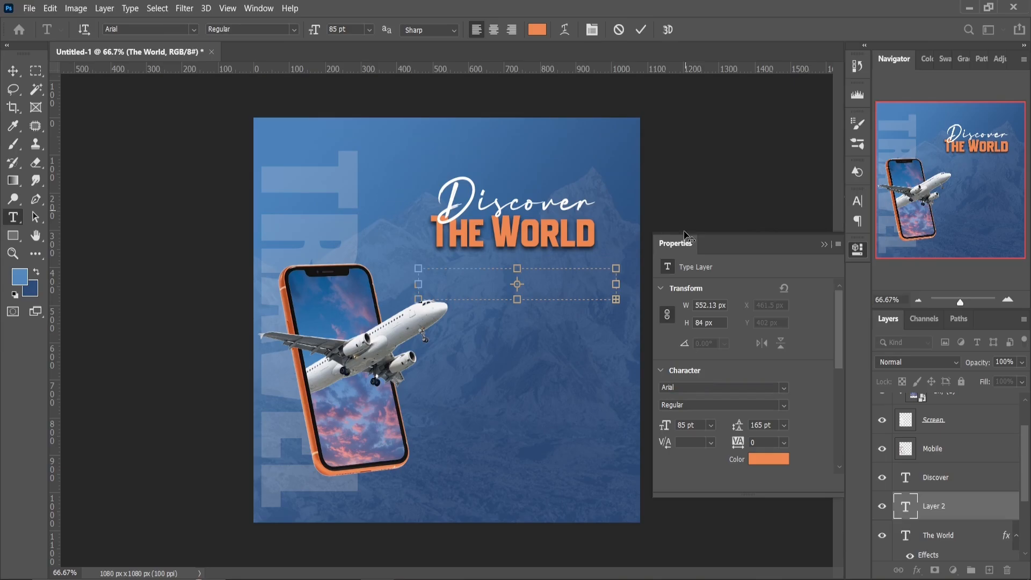
text(40)
key(Return)
click(659, 426)
text(30)
key(Return)
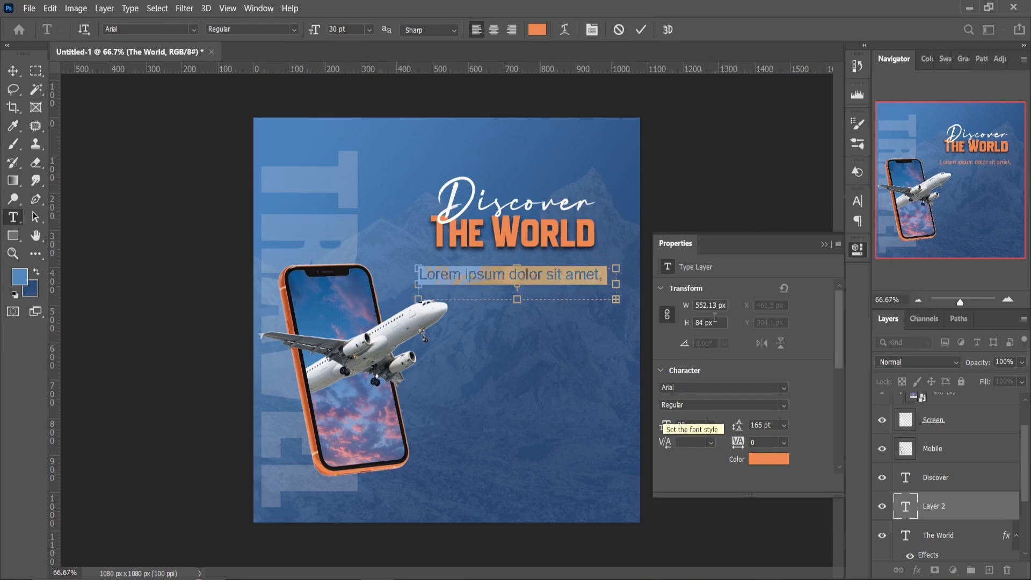
Fill the text box with Expertly Crafted Holidays & Getaways at 23 pt and reduce the box height to about 40 px
text(Expertly Crafted Holidays &)
key(ctrl+a)
click(857, 250)
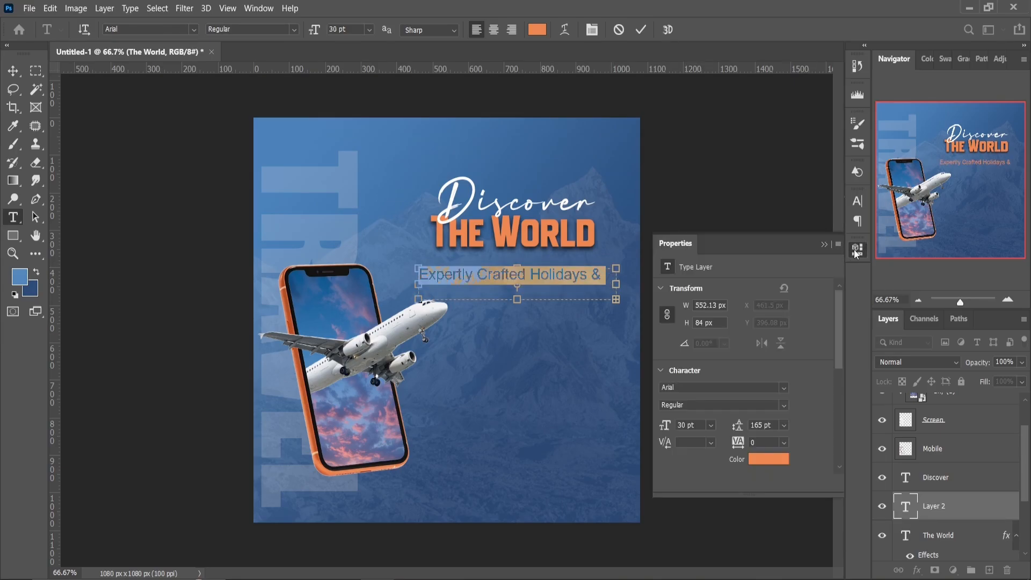
click(665, 425)
scroll(686, 428, down, 13)
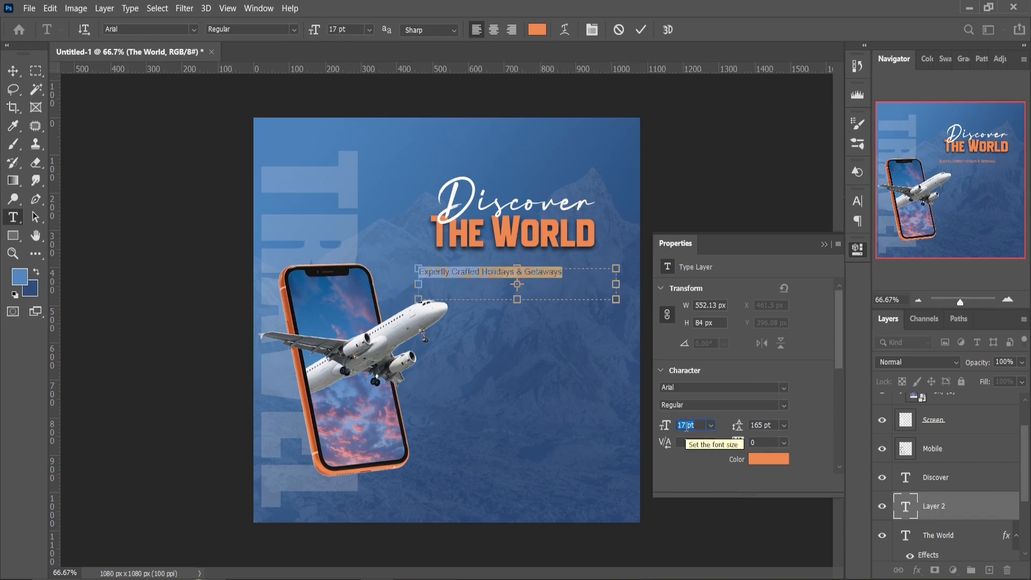
scroll(686, 428, up, 4)
scroll(686, 428, up, 2)
drag(518, 299, 518, 284)
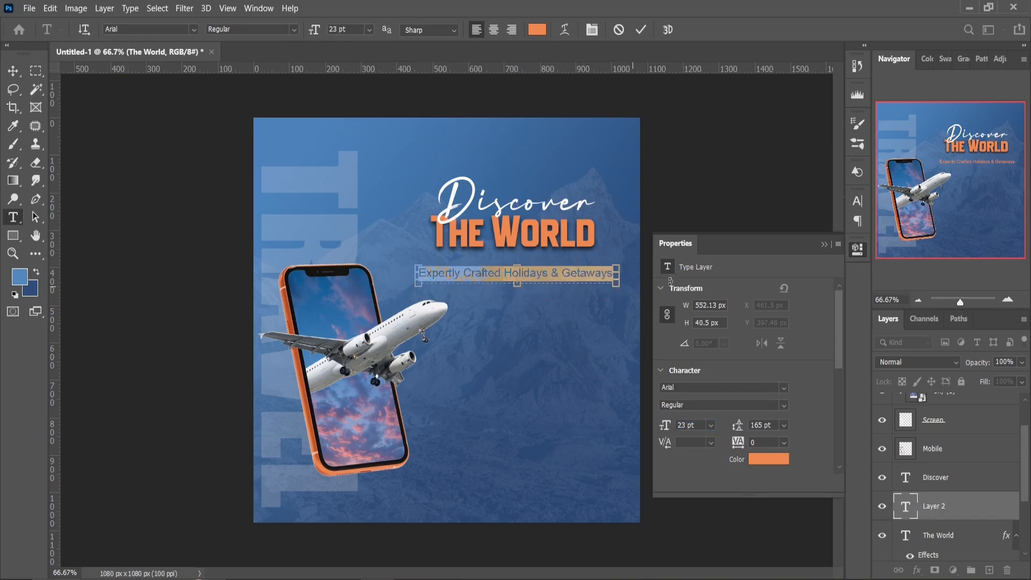
Make the tagline white (ffffff) and bold, and extend its text box to the left so it fits on one line
click(768, 458)
text(ffffff)
key(Return)
click(722, 404)
click(720, 437)
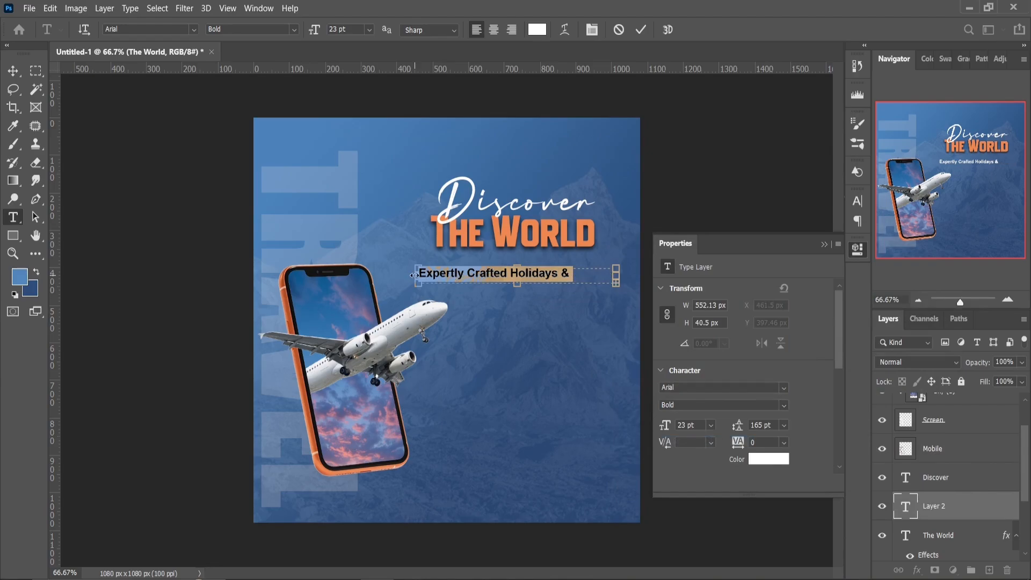
drag(401, 275, 397, 275)
click(824, 245)
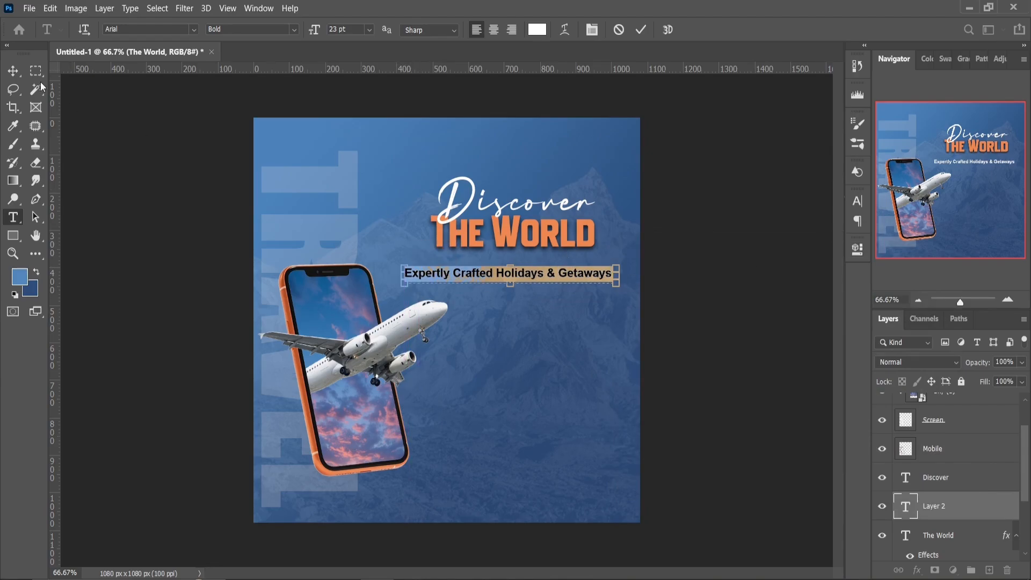
click(13, 70)
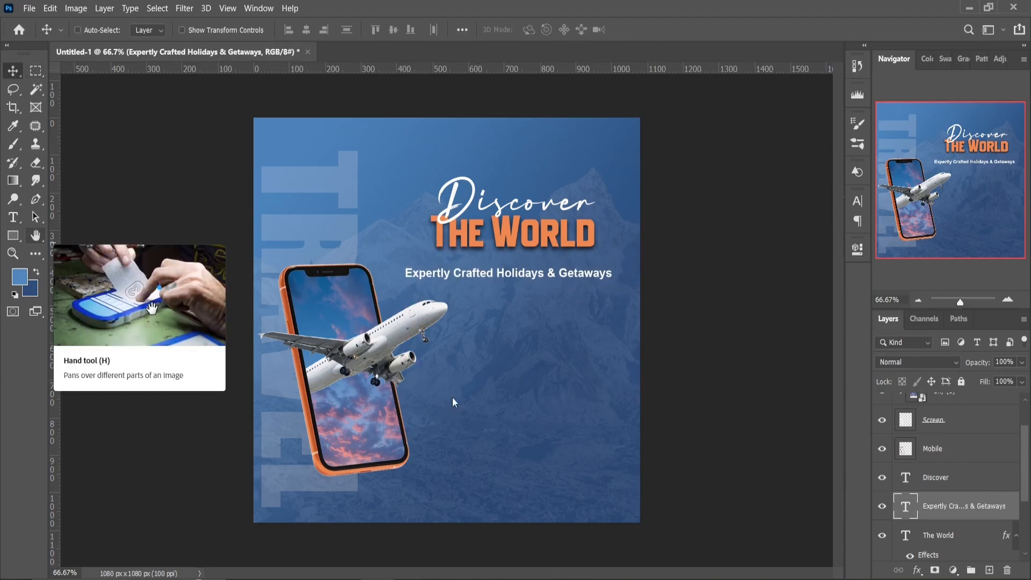
Draw an orange rounded rectangle about 625 by 72 px over the tagline, with 30 px top-left and bottom-right corners and 0 px on the others
key(u)
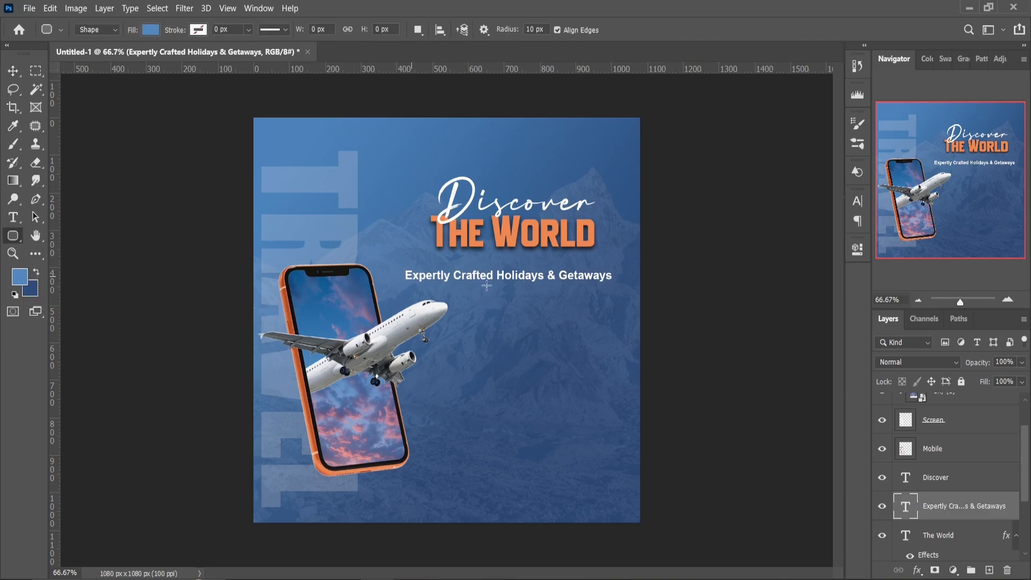
drag(396, 263, 620, 290)
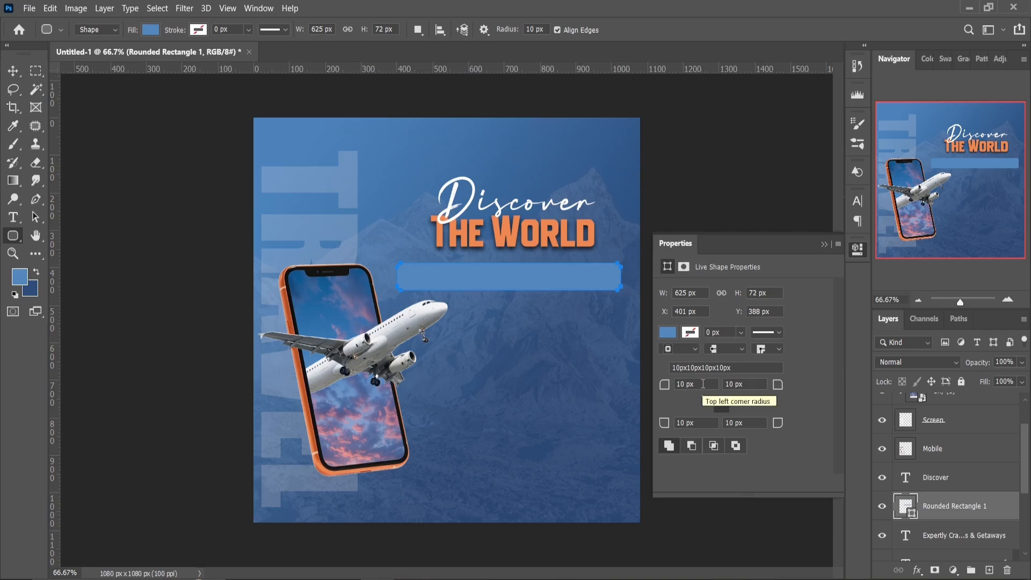
key(Return)
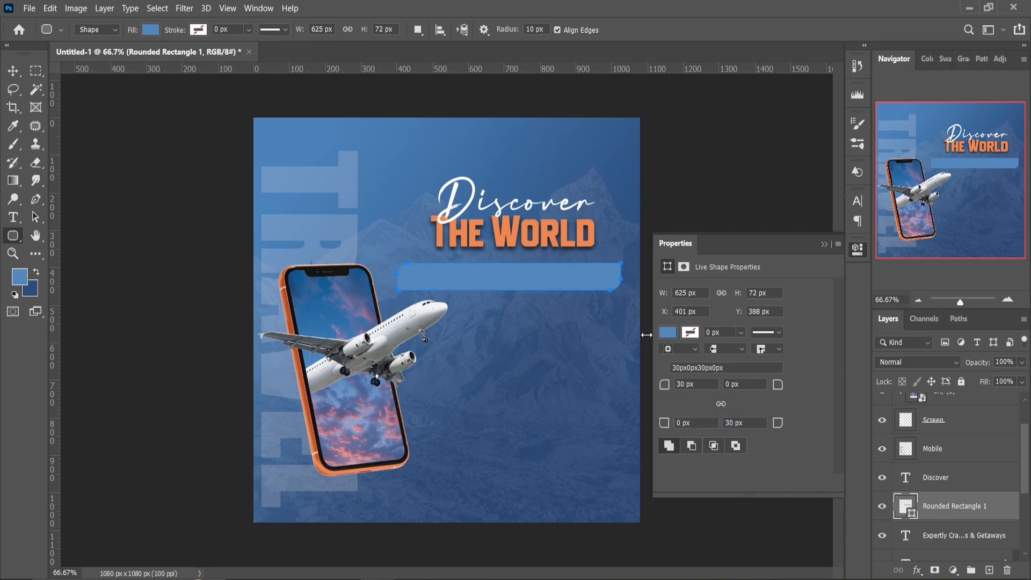
click(667, 332)
click(687, 403)
click(824, 244)
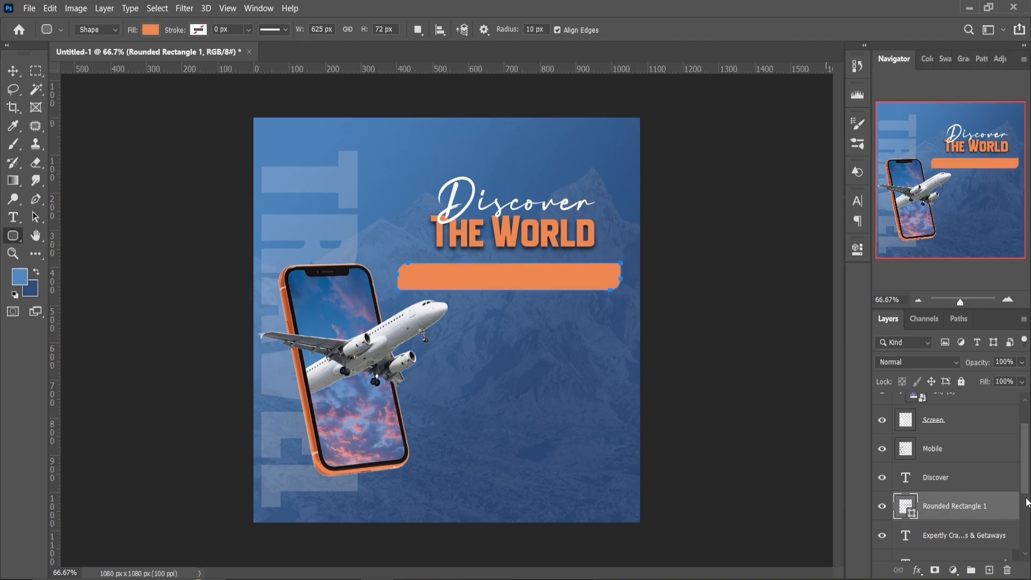
Move the rounded rectangle's layer below the tagline layer, and nudge the tagline down to center it on the orange bar
scroll(1015, 520, down, 2)
drag(965, 460, 964, 497)
click(13, 71)
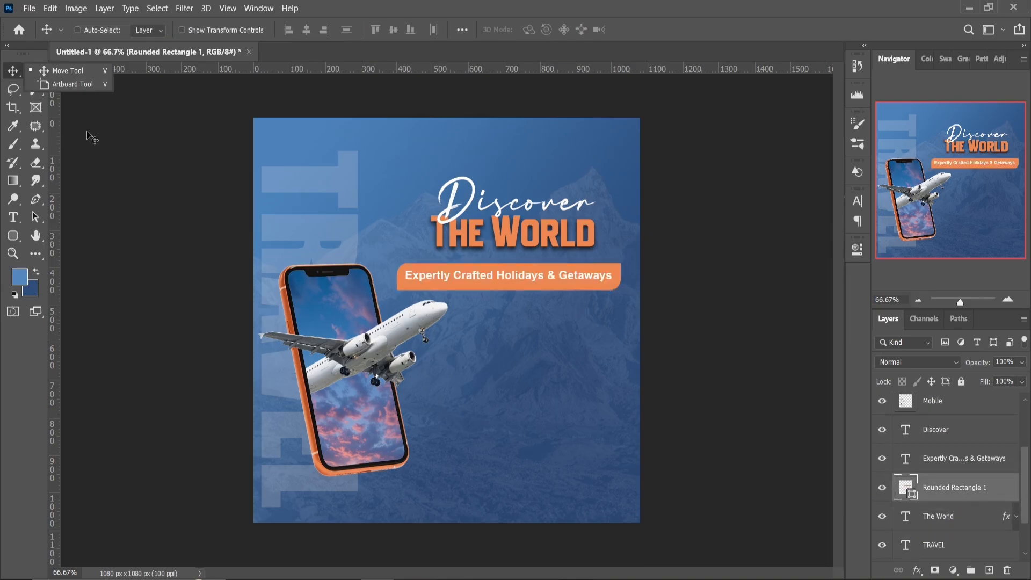
click(934, 459)
key(Down)
key(Down)
key(Down)
key(Down)
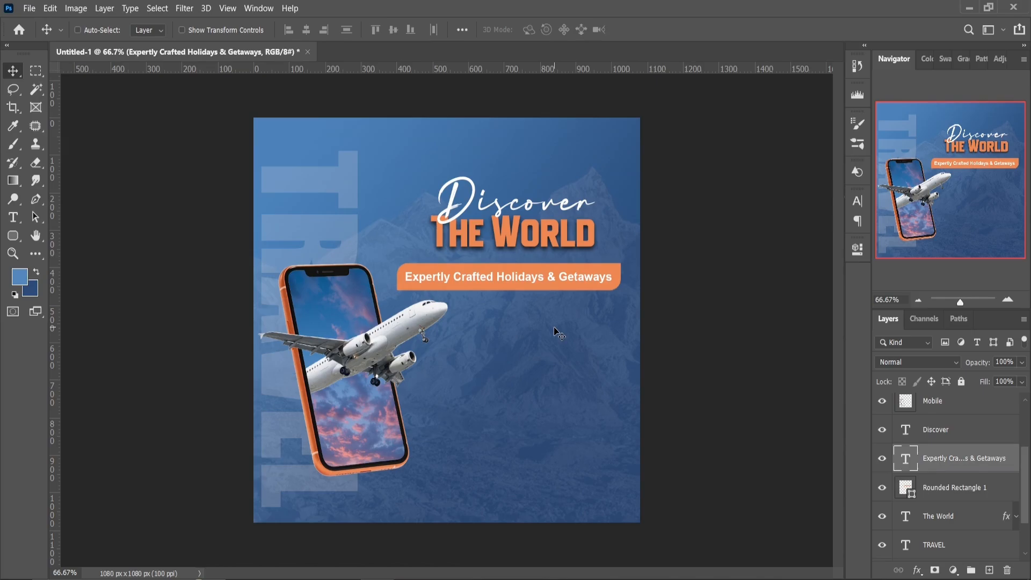
Add a paragraph text box about 475 by 318 px below the orange tagline bar and set its leading to 29 pt
click(13, 221)
drag(430, 312, 603, 429)
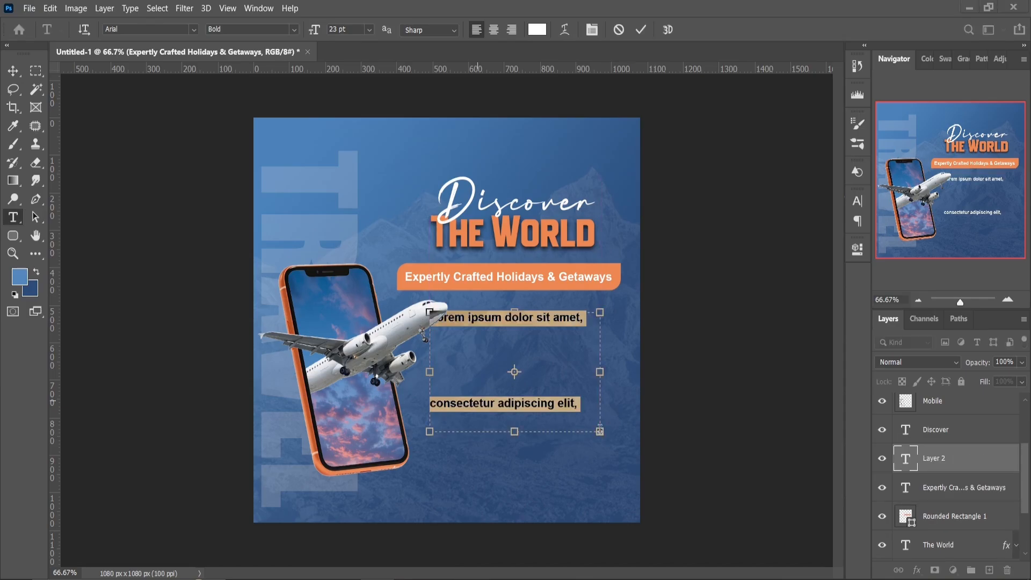
click(856, 251)
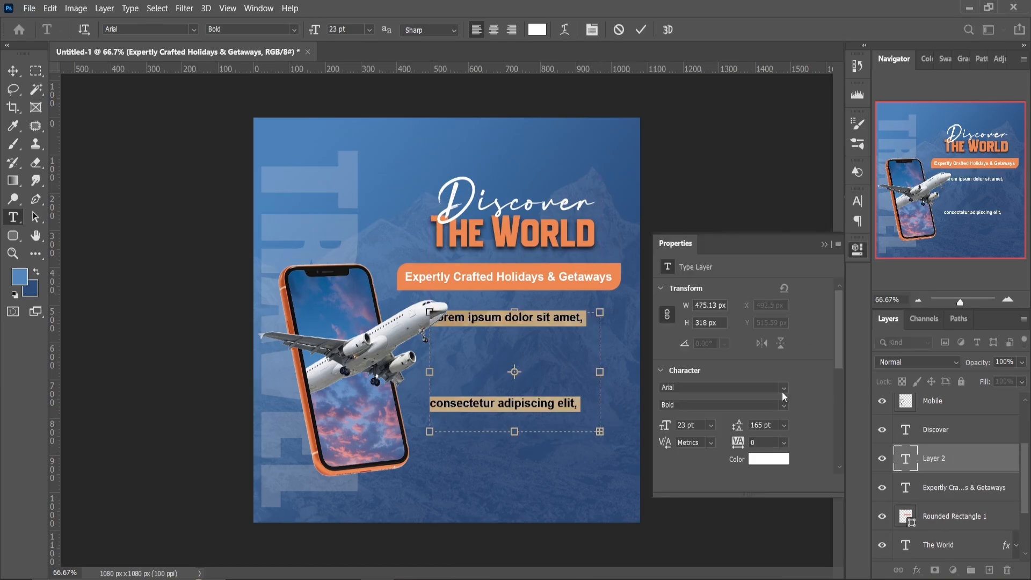
scroll(772, 430, down, 9)
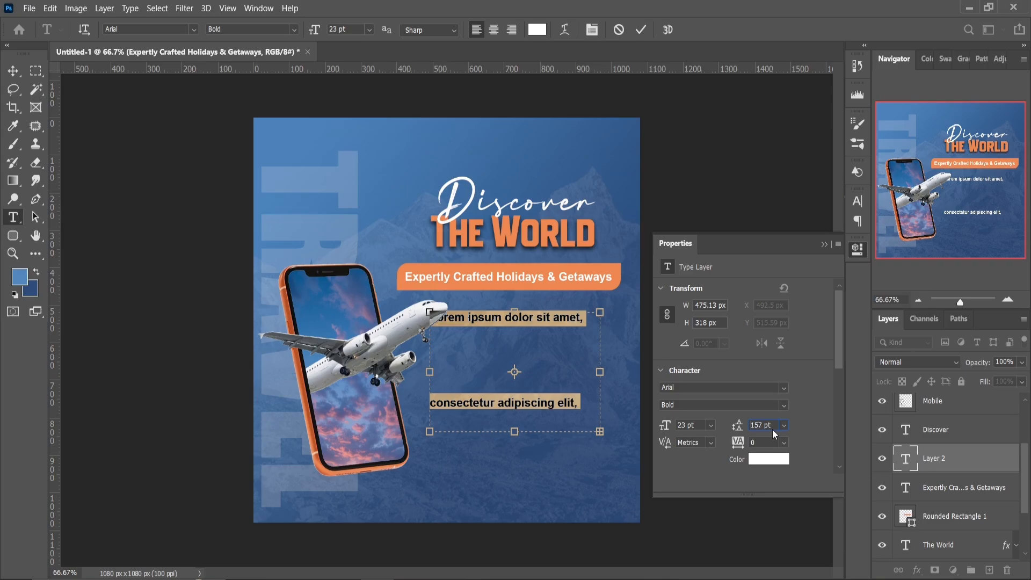
text(100)
click(738, 426)
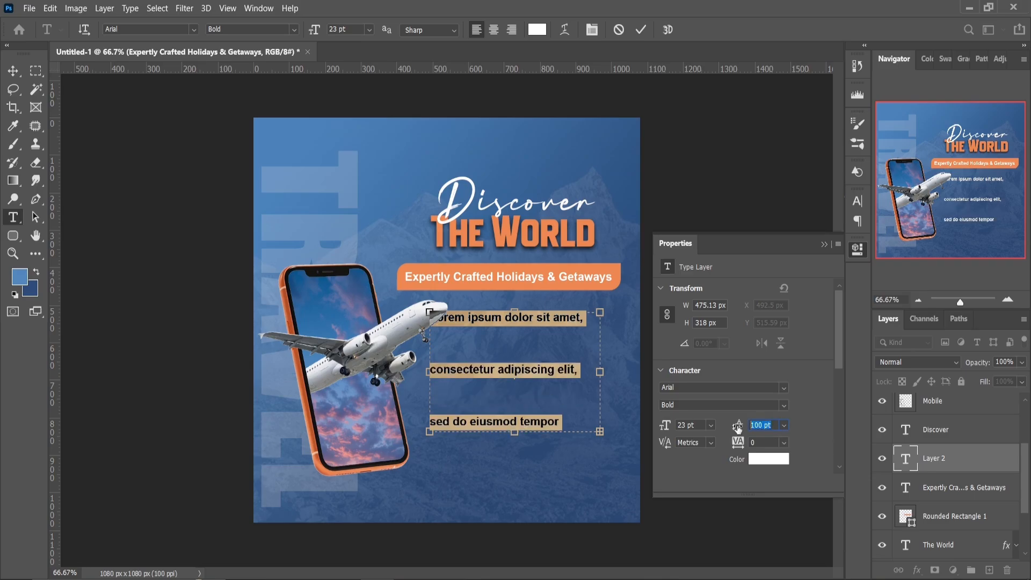
text(40)
click(737, 427)
key(Down)
key(Down)
key(Down)
key(Down)
key(Down)
key(Down)
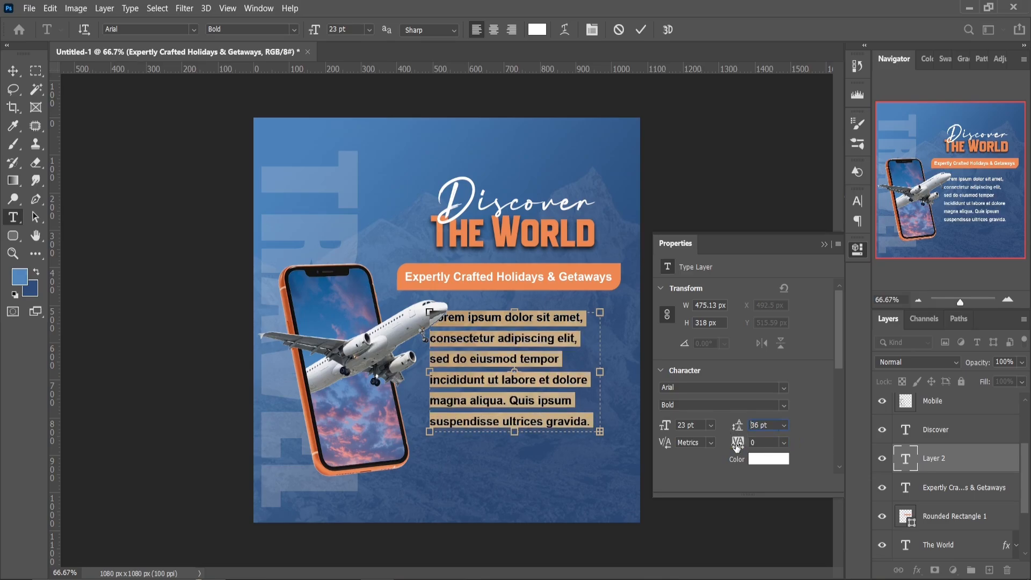
key(Down)
key(Down)
key(Down)
key(Down)
key(Down)
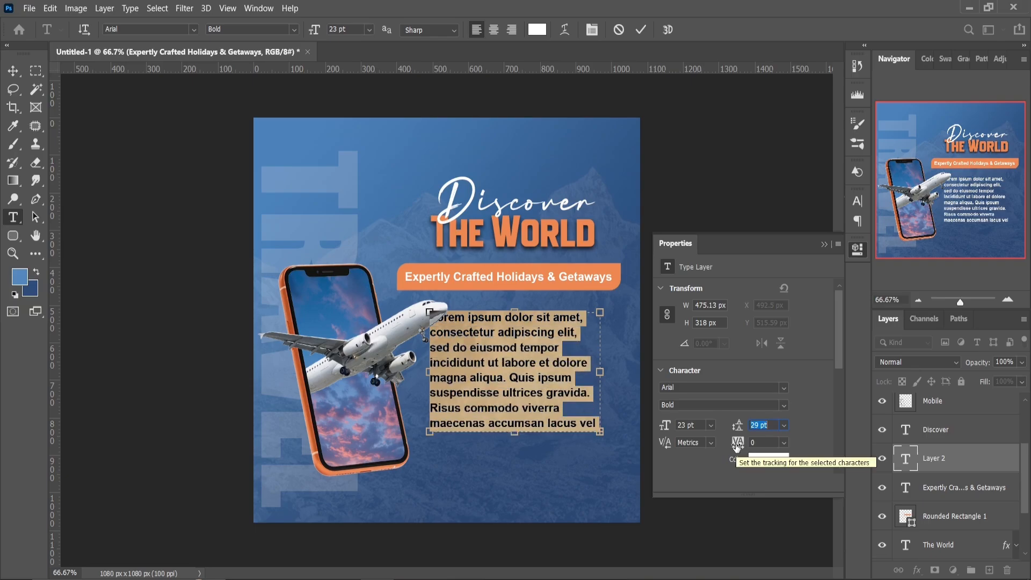
click(824, 245)
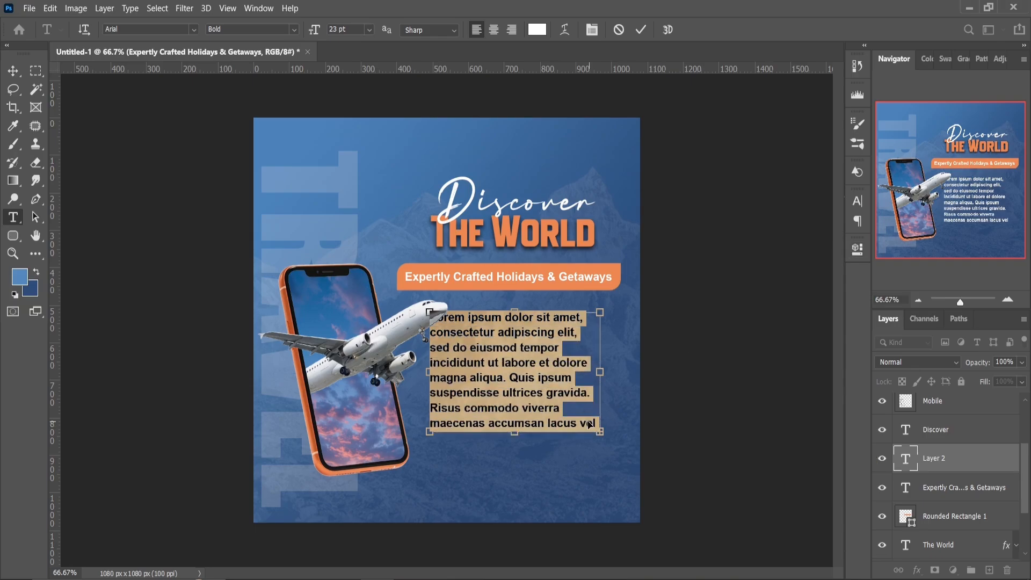
Fill the box with the pasted vacation-planning paragraph starting "Let us take the stress out", set it to 18 pt and center the text
key(ctrl+v)
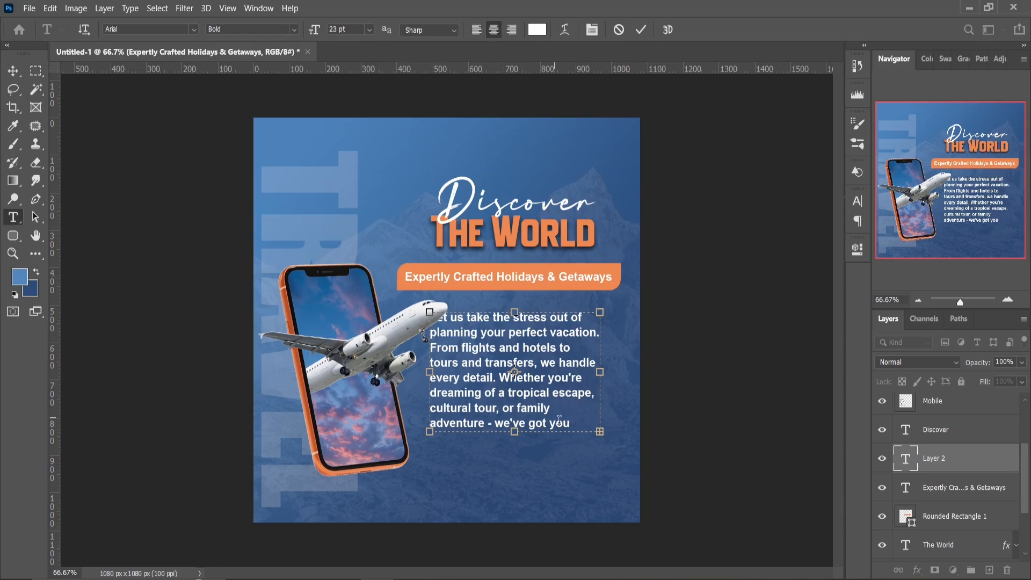
key(ctrl+a)
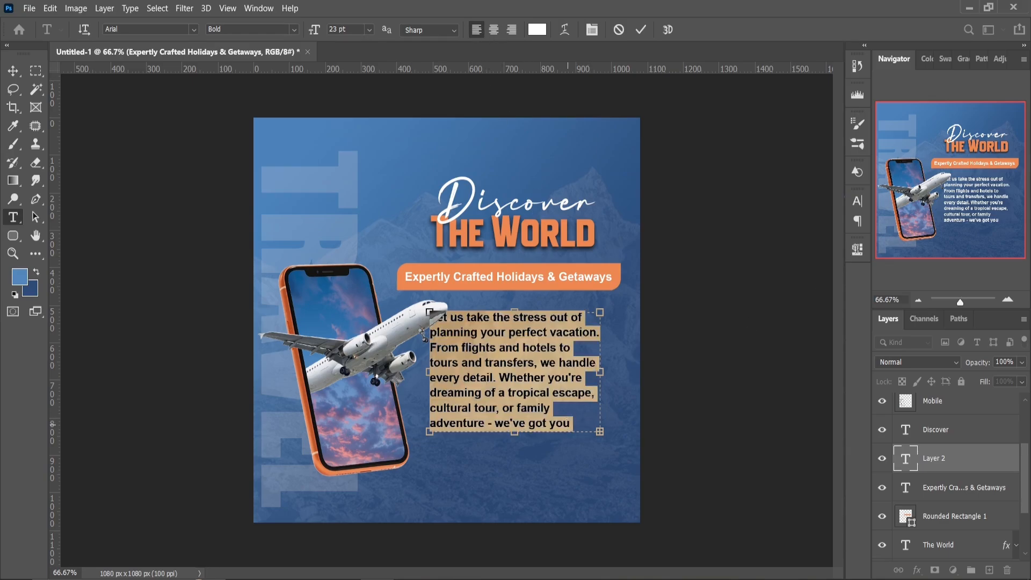
click(857, 249)
key(Down)
key(Down)
key(Down)
key(Down)
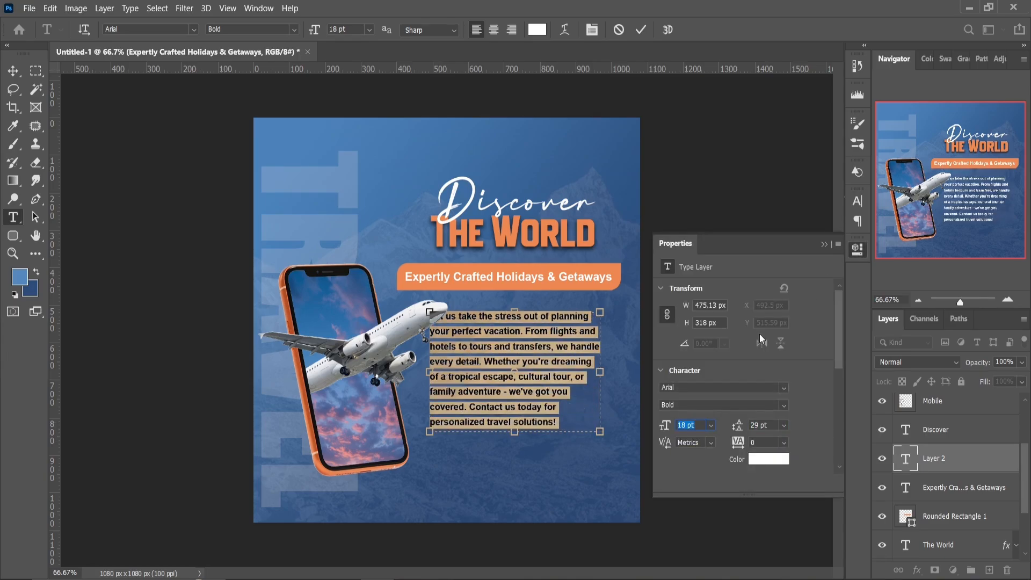
click(824, 245)
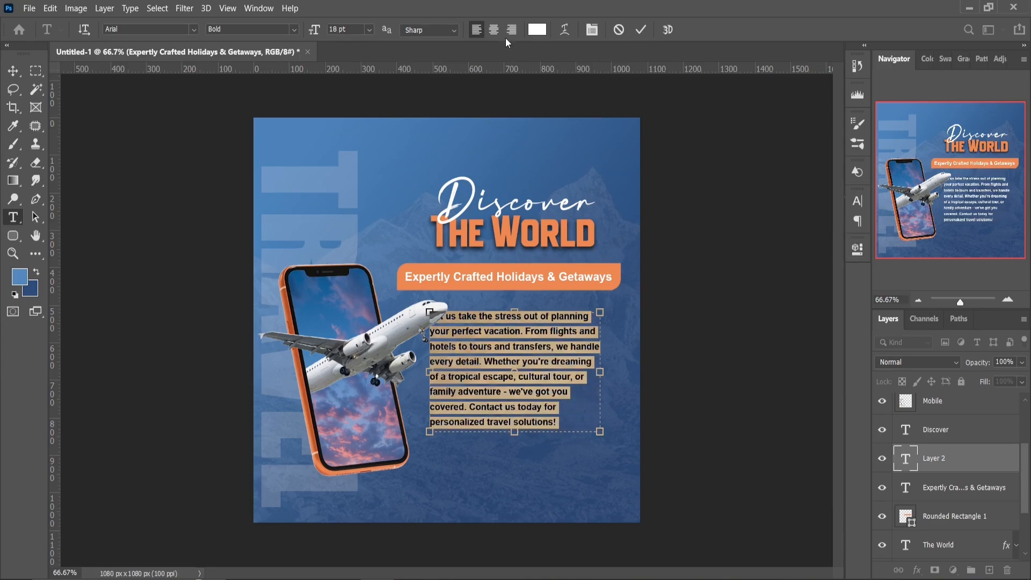
Break the paragraph's first line after "out" and extend the text box downward to fit the last line
click(546, 317)
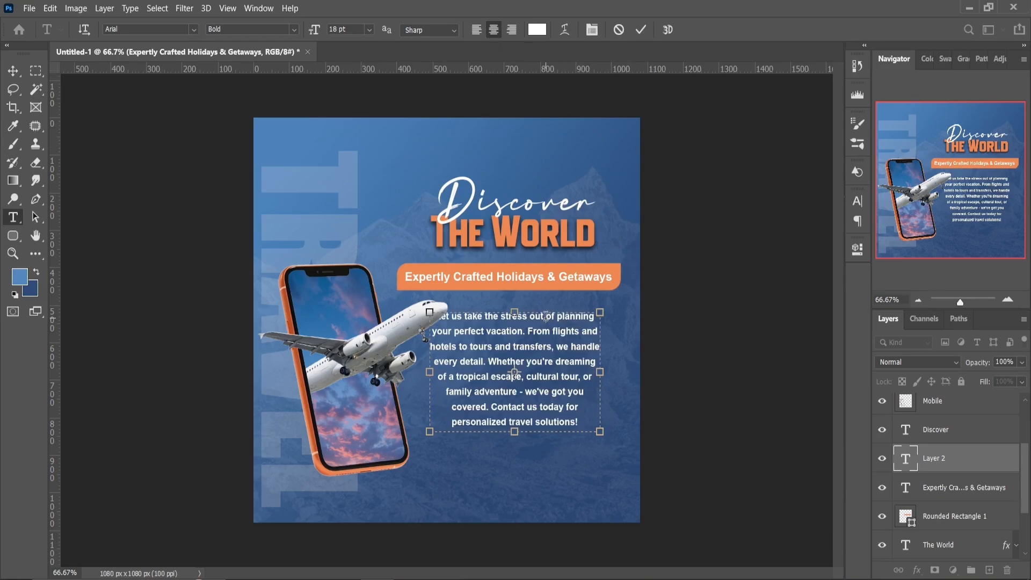
key(Return)
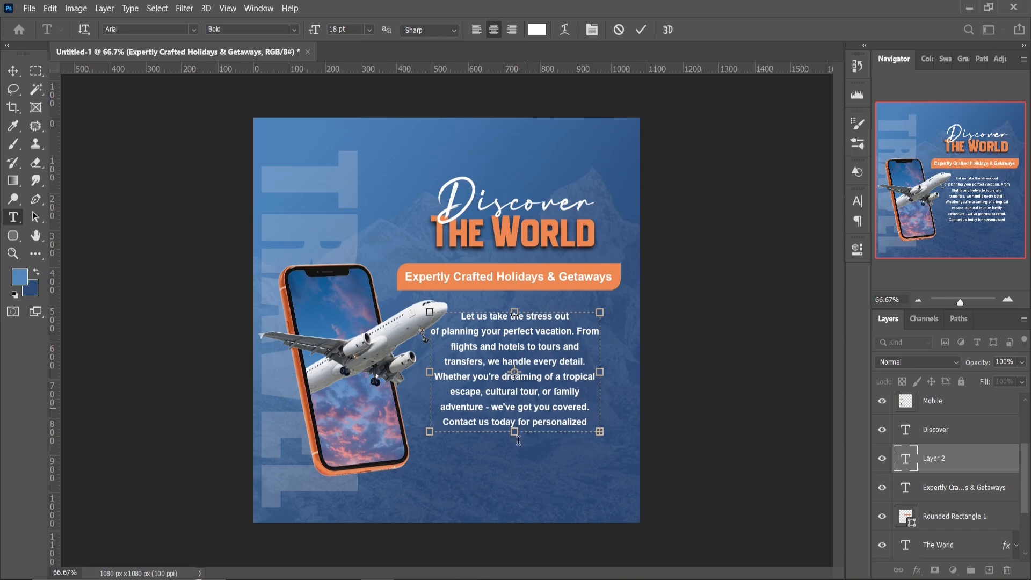
drag(518, 441, 519, 449)
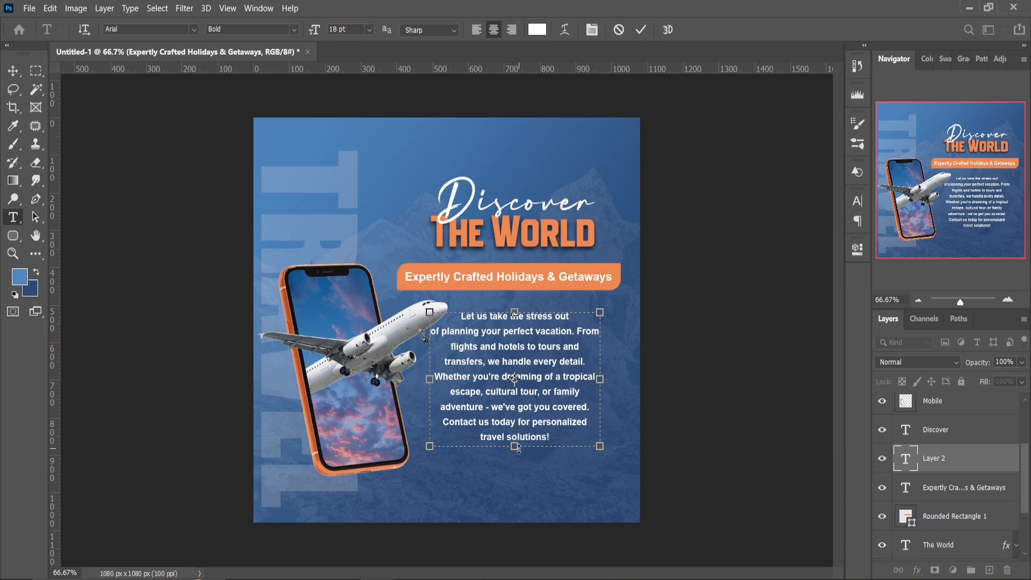
Draw an orange rounded rectangle about 247 by 75 px below the paragraph, with 30 px top-left and bottom-right corners and 0 px on the others
click(15, 236)
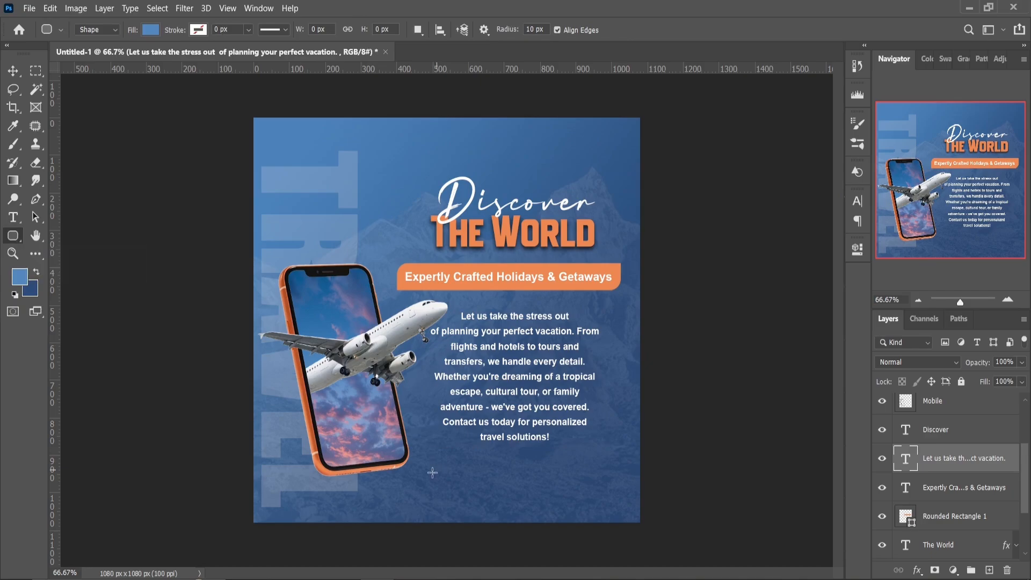
drag(424, 473, 511, 498)
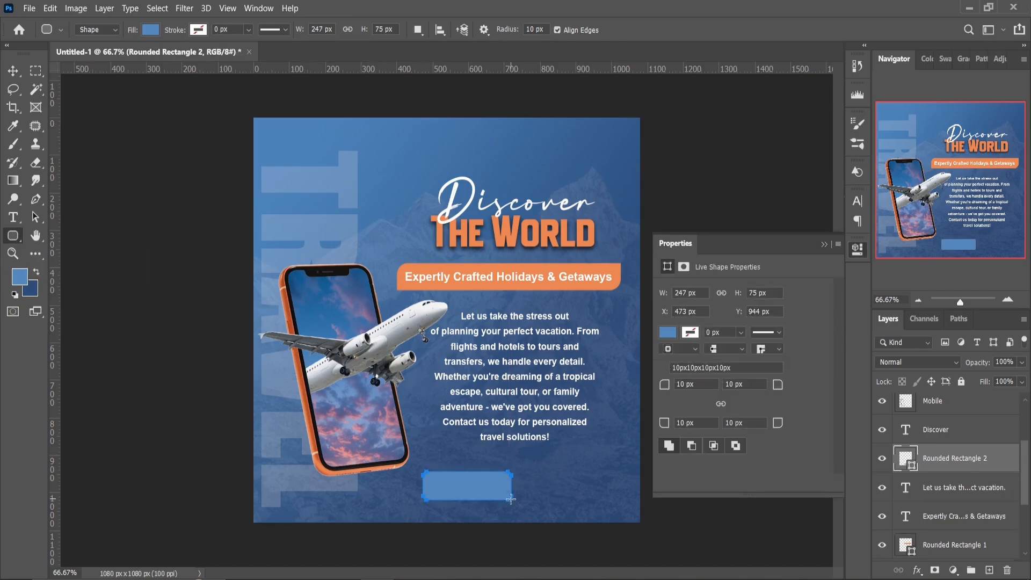
drag(694, 423, 668, 425)
text(0)
drag(744, 384, 720, 385)
text(0)
drag(694, 384, 670, 384)
text(3030)
click(667, 332)
click(670, 410)
click(824, 244)
Duplicate the small orange rectangle to its right, slightly overlapping the original, and make the copy white
click(15, 74)
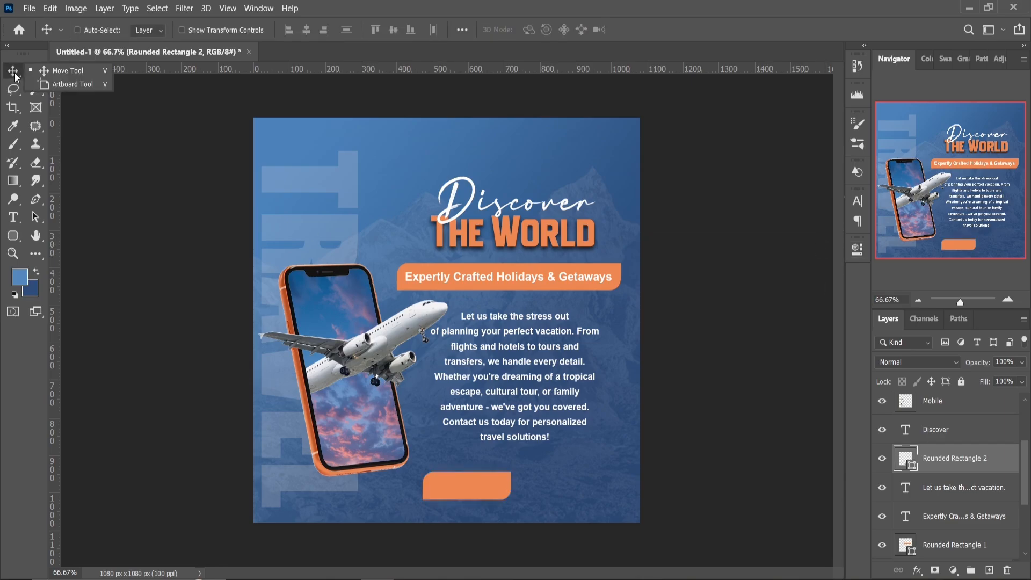
drag(495, 486, 571, 488)
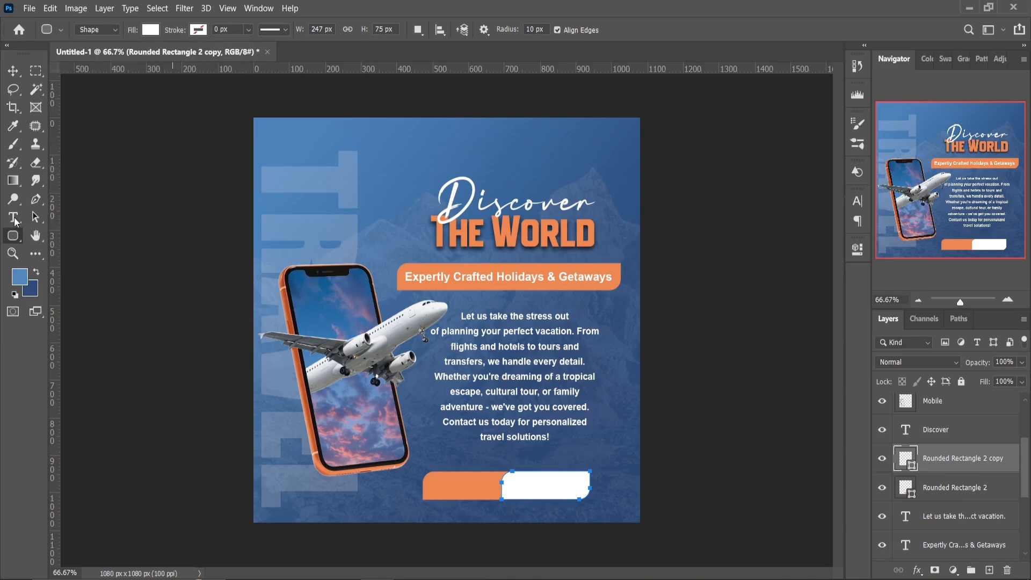
Add a small text box reading Contect For and place it on the small orange rectangle
click(13, 217)
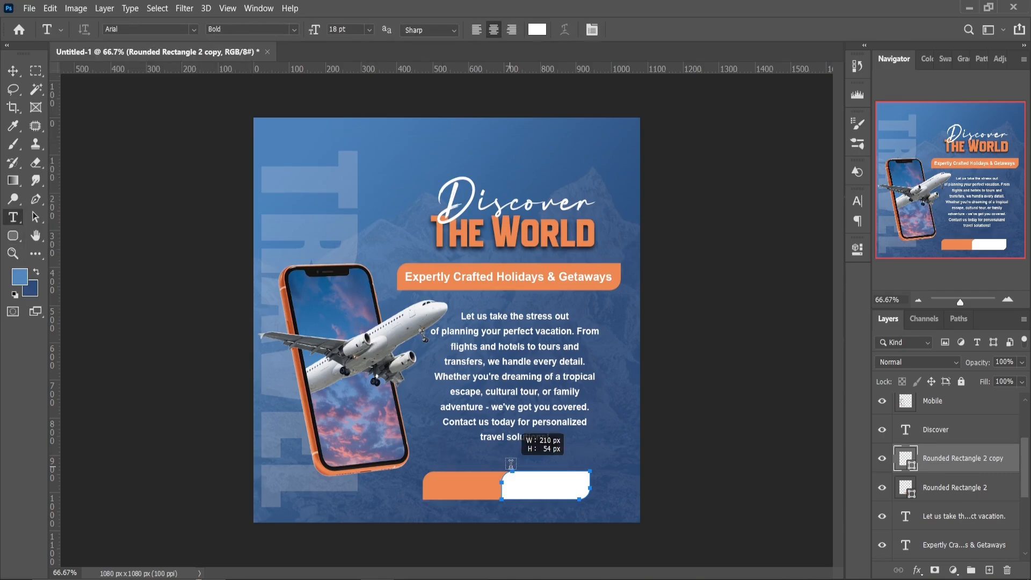
drag(511, 464, 510, 466)
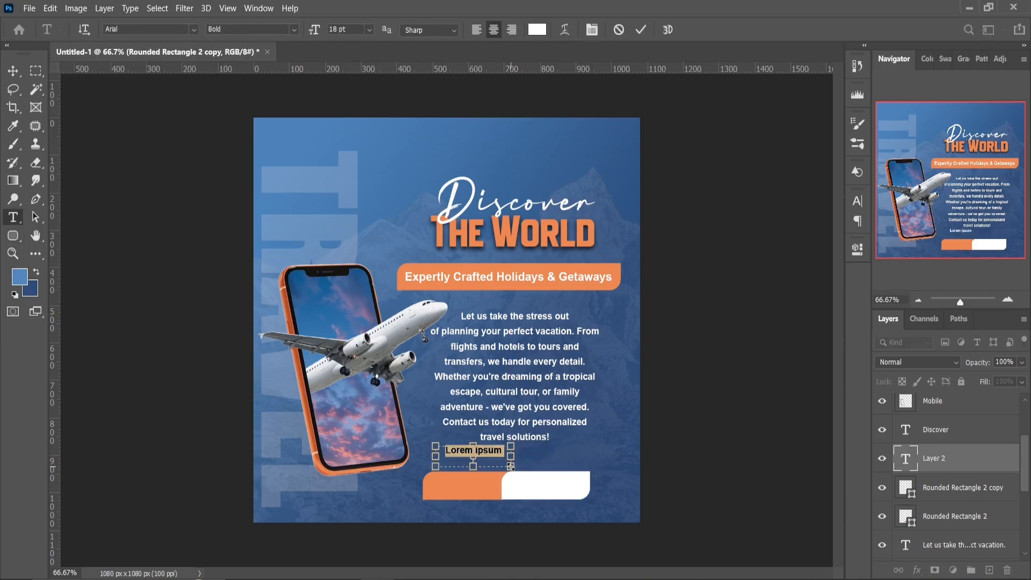
click(473, 451)
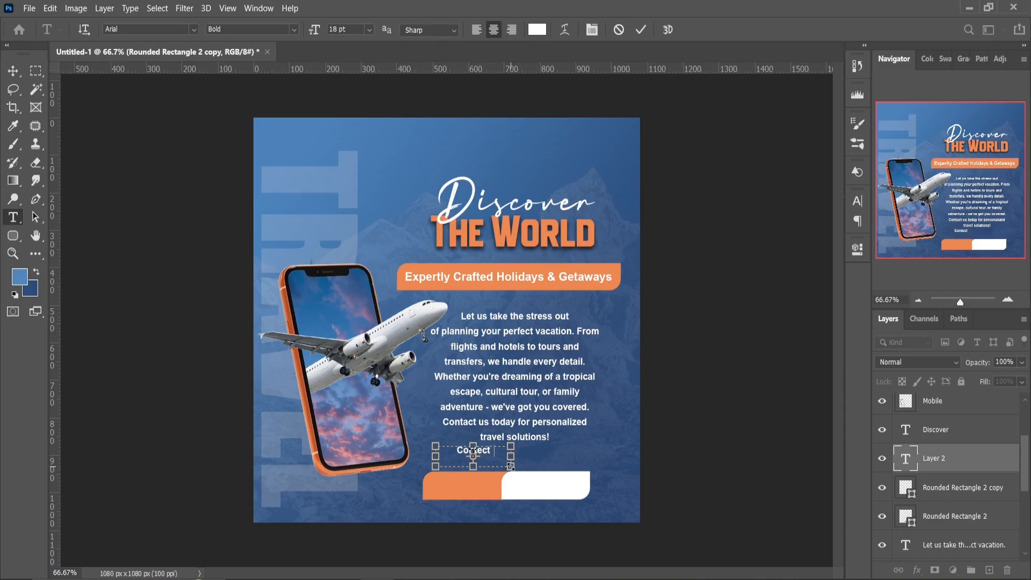
click(14, 72)
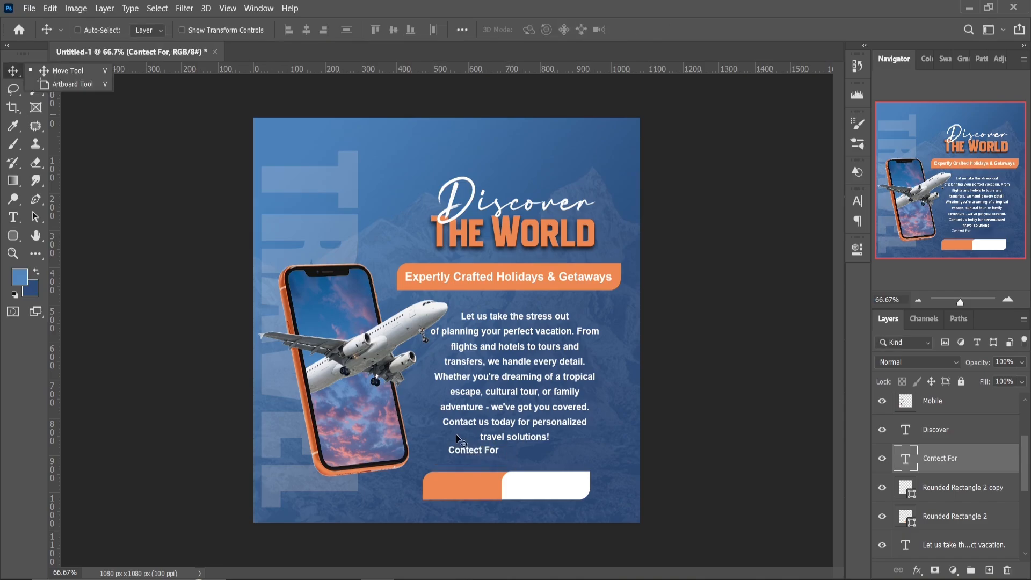
drag(459, 438, 455, 481)
Duplicate the Contect For text and place the copy directly below the original on the orange rectangle
key(ctrl+j)
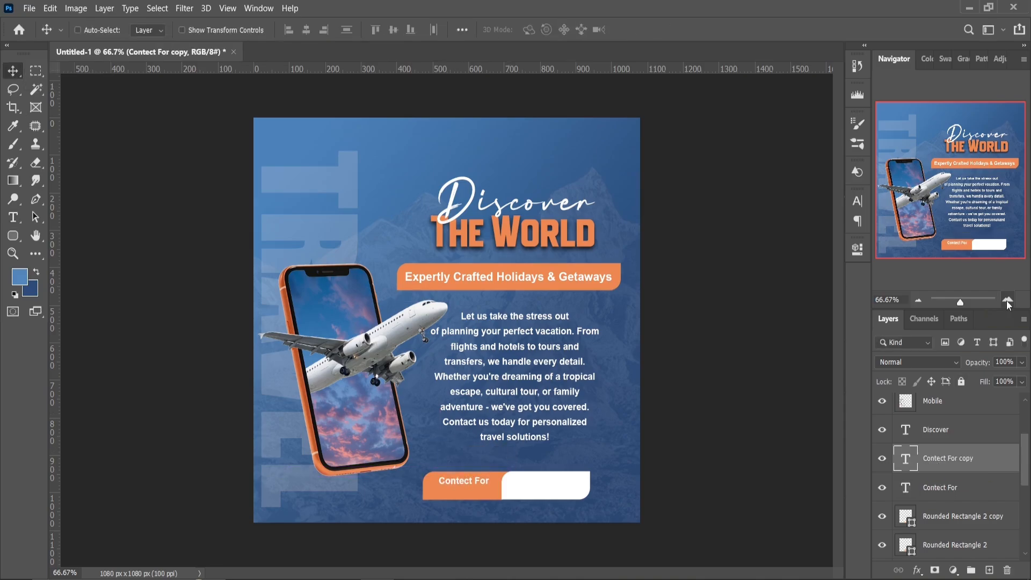
click(1006, 300)
click(1007, 300)
drag(952, 183, 960, 231)
key(Down)
key(Down)
key(Down)
key(Down)
drag(430, 444, 431, 475)
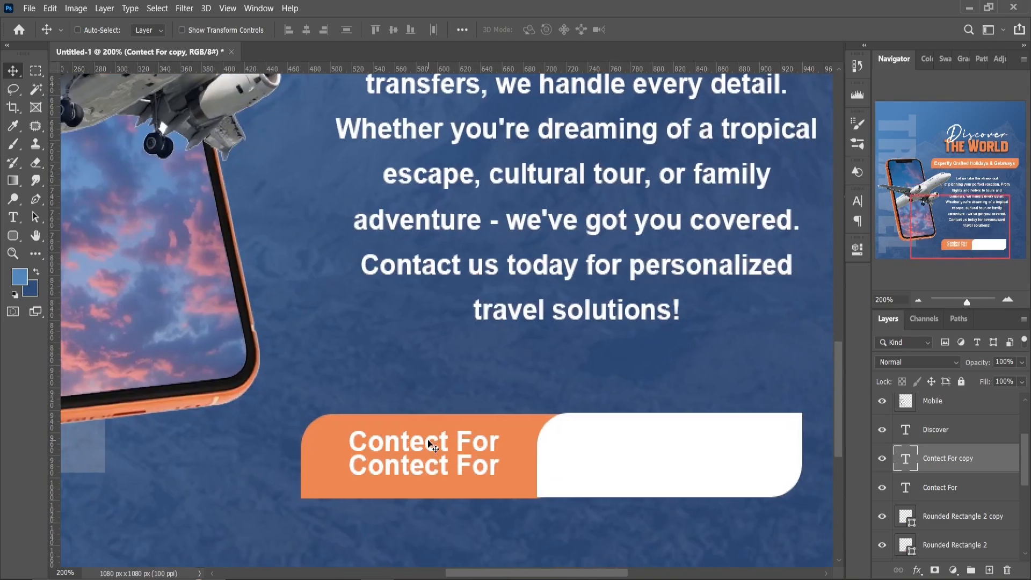
Replace the text of the lower Contect For copy with Booking
click(13, 217)
click(498, 472)
key(ctrl+a)
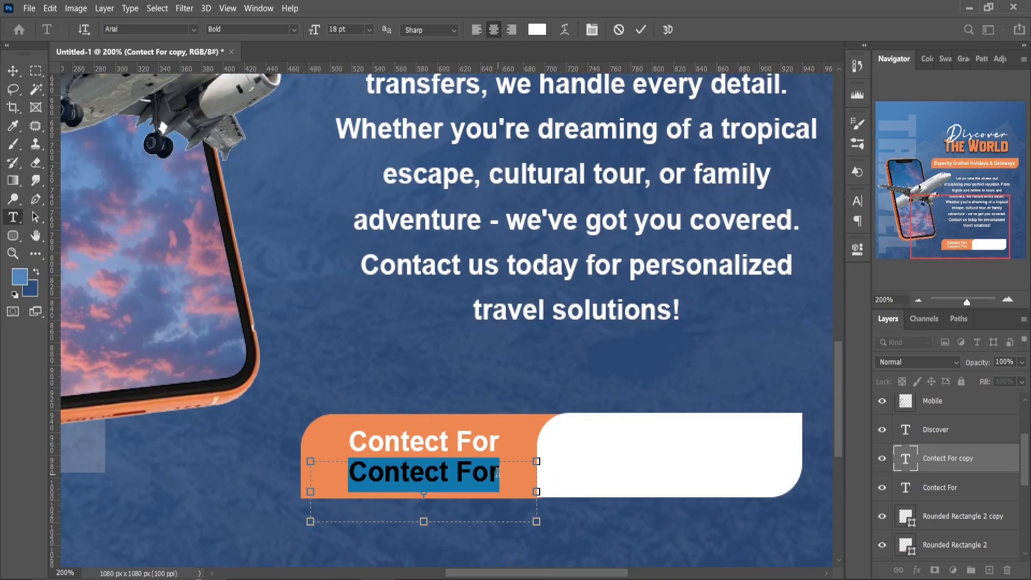
text(Booking)
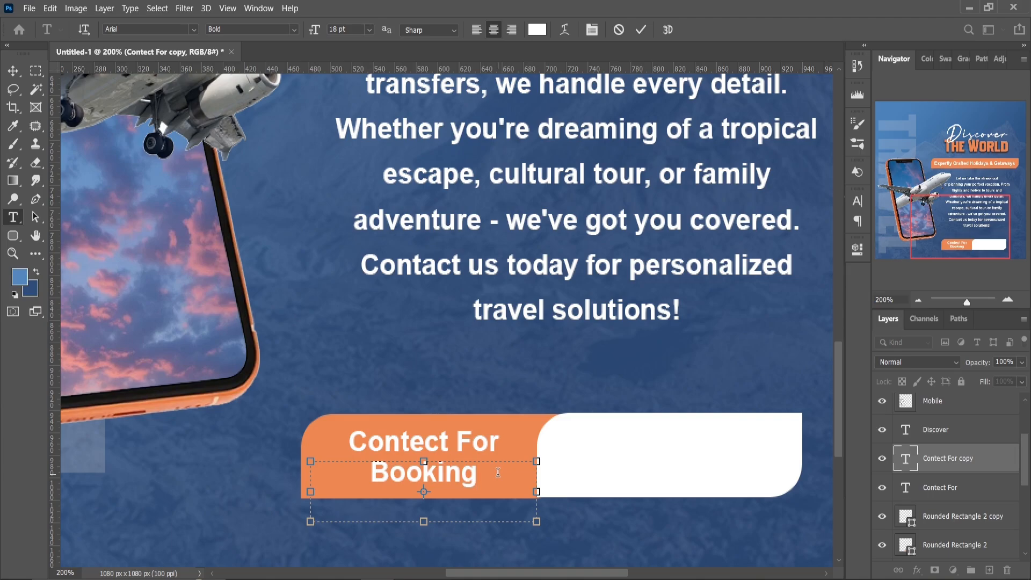
Set the Booking text to 22 pt and nudge it slightly to the right under Contect For
key(ctrl+a)
click(857, 250)
click(668, 424)
key(Up)
key(Up)
key(Up)
key(Up)
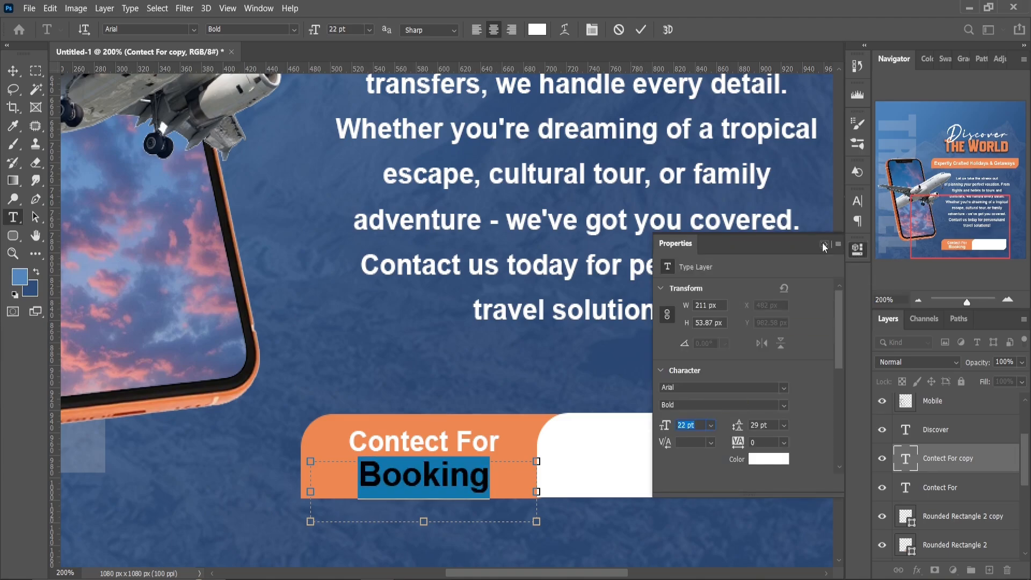
click(824, 244)
click(13, 70)
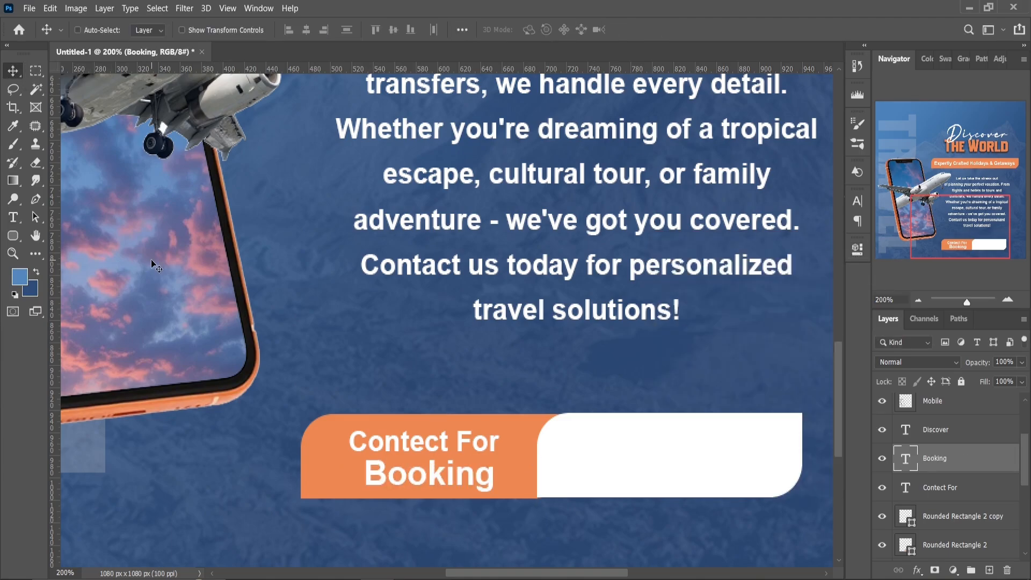
Add a text box above the white rectangle, enter the contact phone number and set it to 17 pt
click(13, 217)
drag(558, 359, 787, 400)
text(+0)
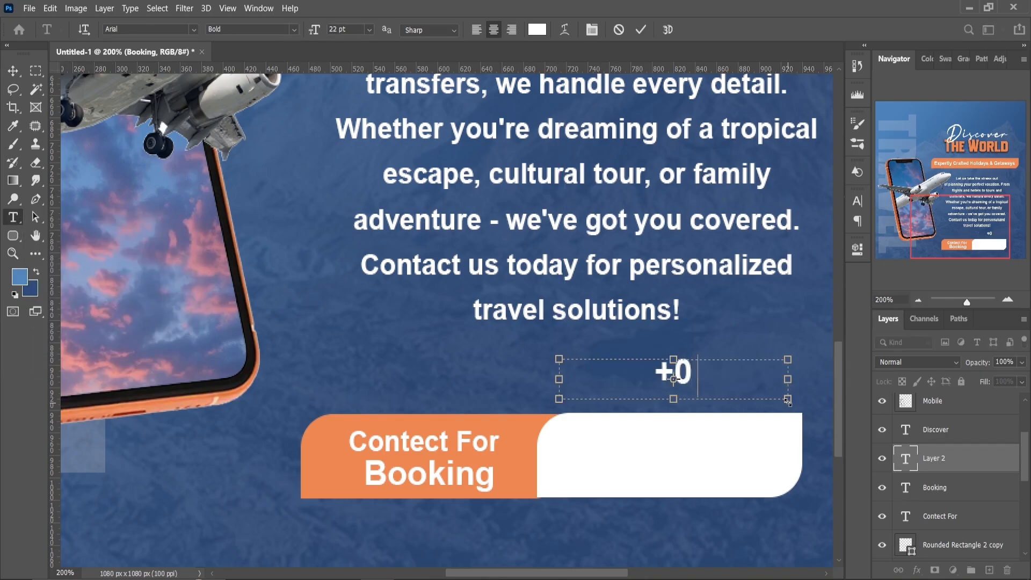
text(-123-456-78)
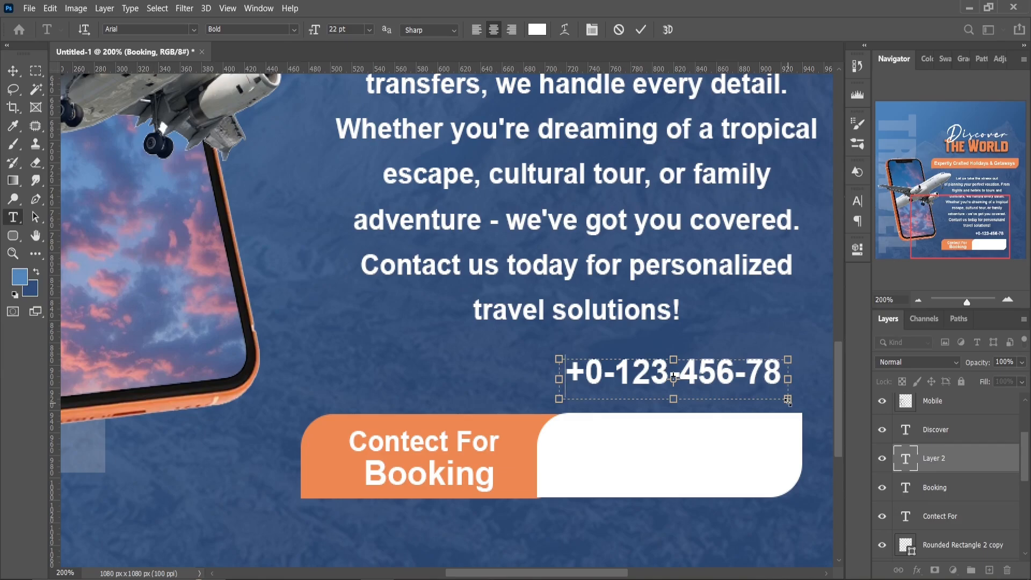
key(ctrl+a)
click(857, 248)
drag(667, 424, 660, 425)
click(828, 244)
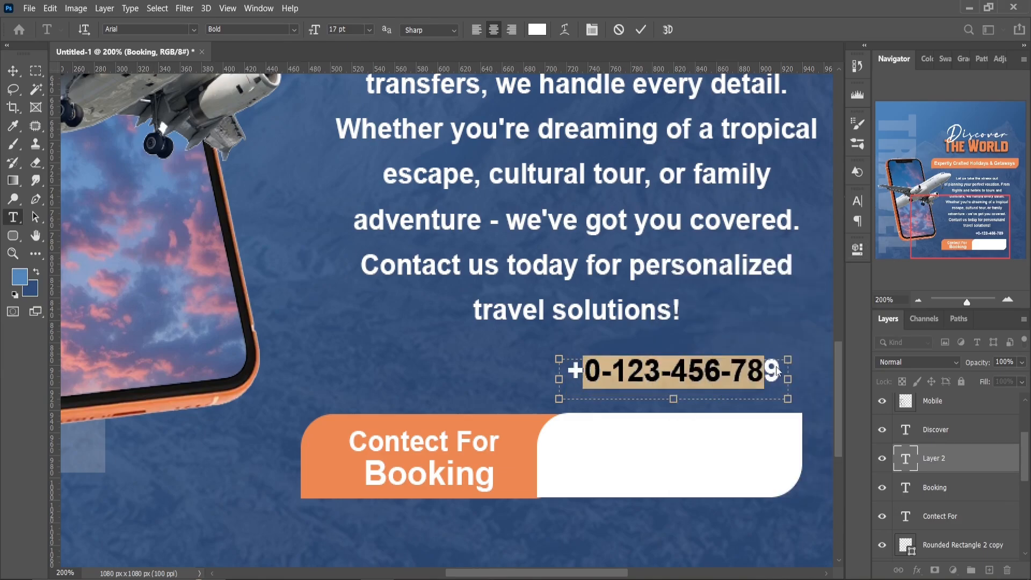
Make the phone number black and move it onto the upper part of the white rectangle
click(857, 248)
click(766, 460)
click(621, 445)
click(897, 263)
click(826, 244)
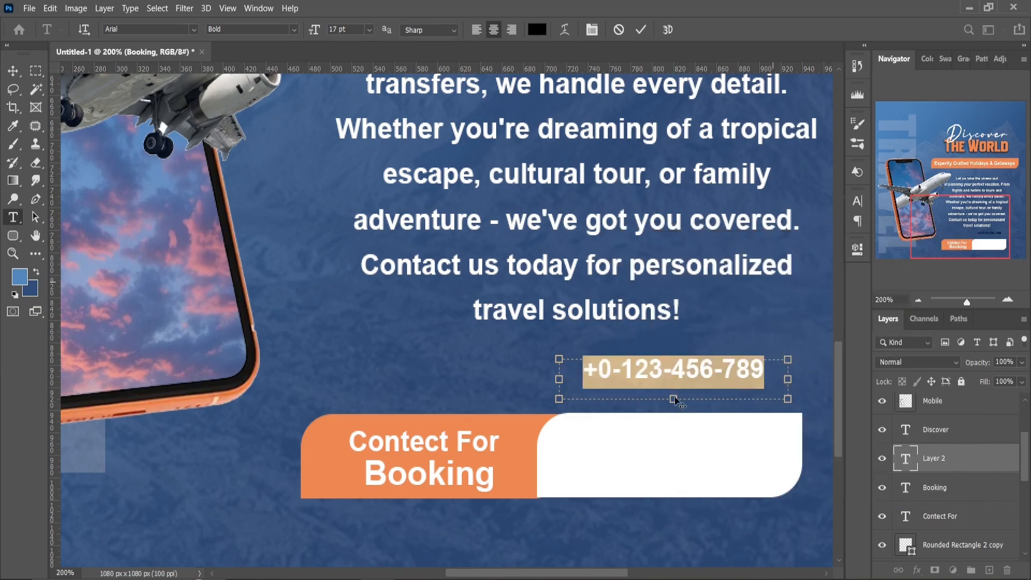
key(Escape)
key(v)
drag(672, 421, 672, 447)
key(Up)
Duplicate the phone number and move the copy down to form a second line on the white rectangle
key(ctrl+j)
key(Down)
key(Down)
key(Down)
key(Down)
key(Down)
key(Down)
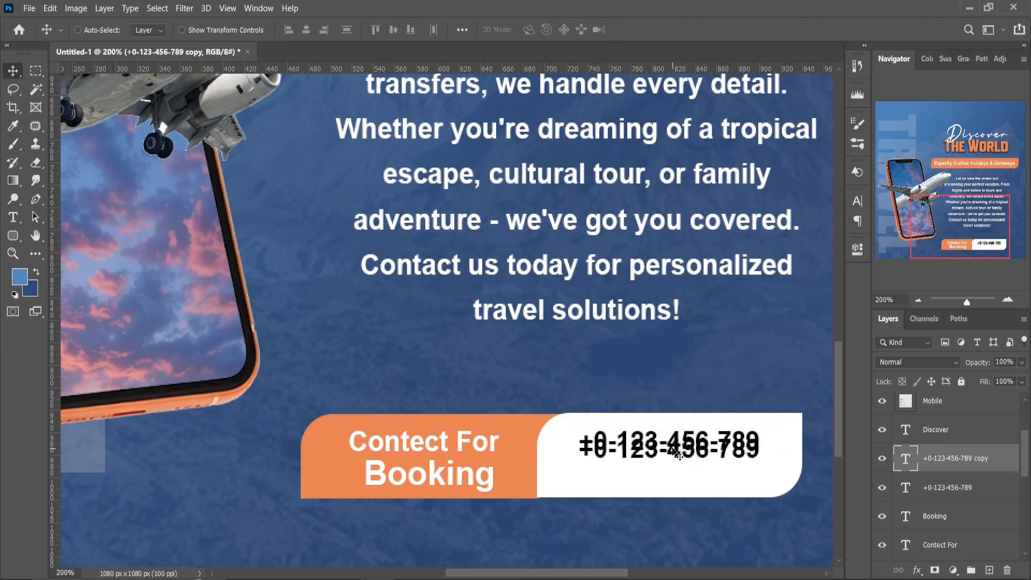
key(Down)
key(Down)
key(Down)
key(Down)
key(Down)
key(Down)
key(Down)
key(Down)
key(Down)
key(Down)
click(918, 300)
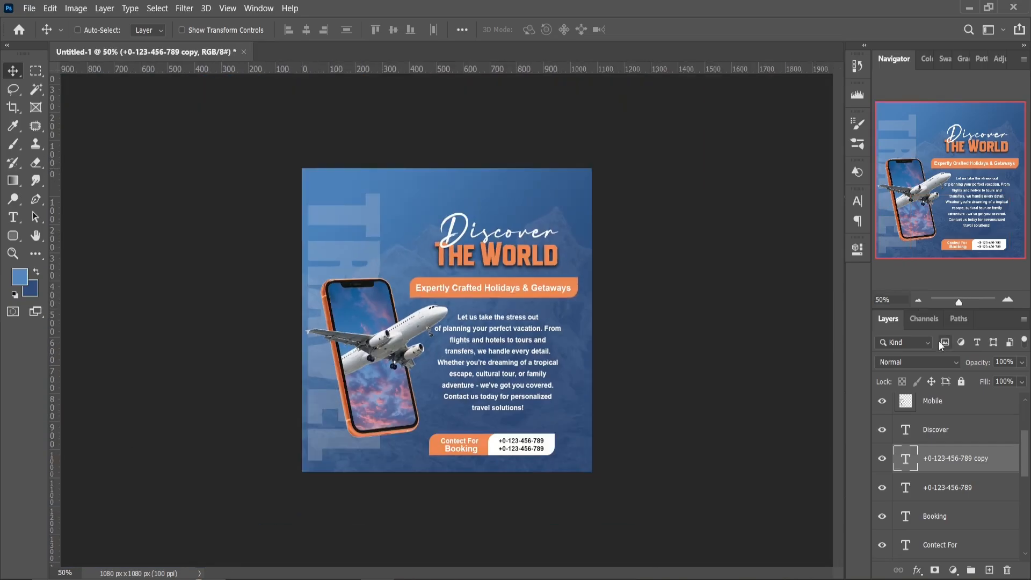
click(1007, 300)
Place the cloud image in the poster, scale it down and position it at the lower left beside the phone
key(alt+Tab)
drag(287, 105, 400, 232)
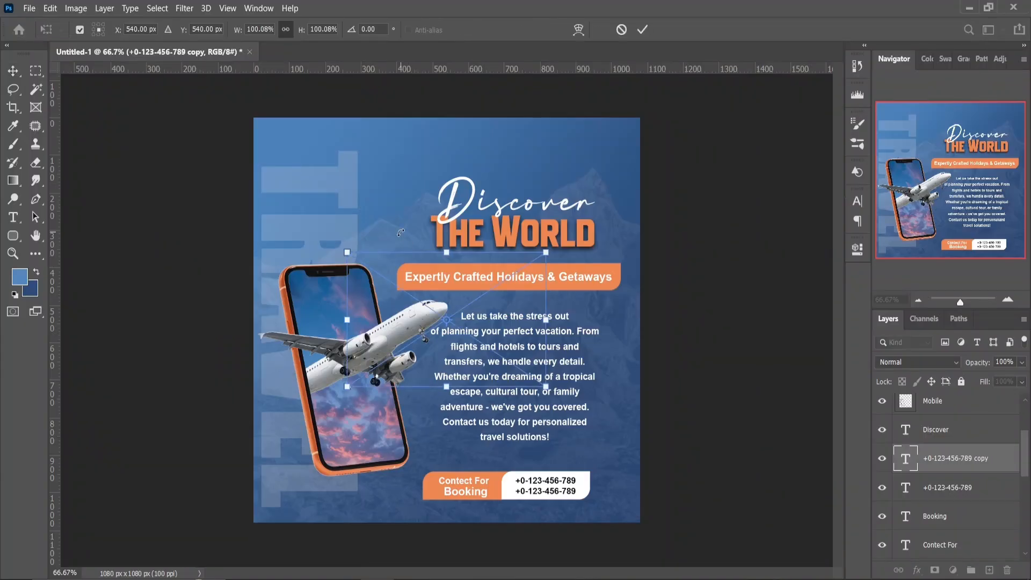
drag(546, 386, 329, 460)
key(Return)
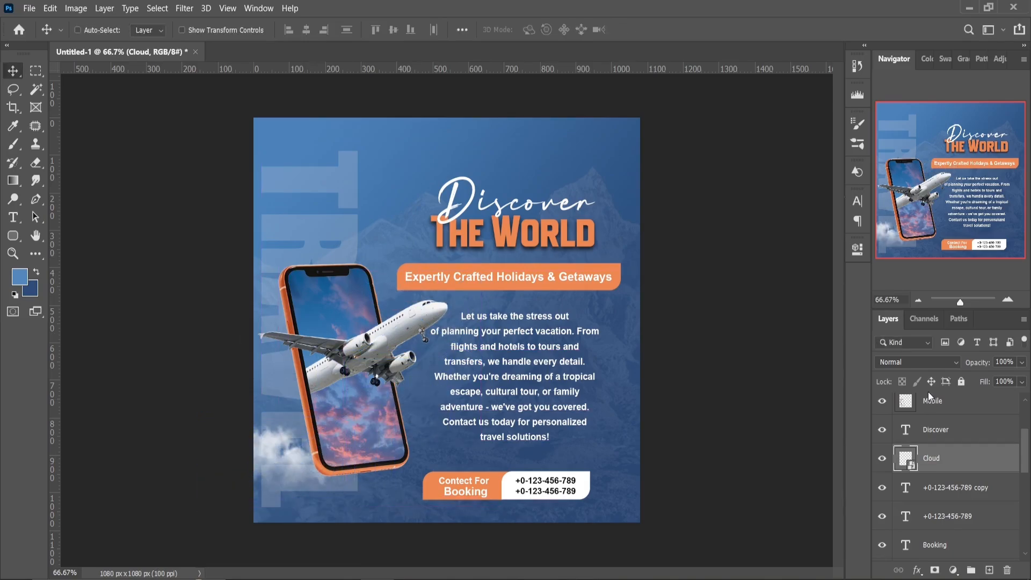
Move the Cloud layer above the Airplane layer and add two copies, at the poster's right edge and over the upper part of TRAVEL
drag(938, 458, 933, 400)
key(ctrl+j)
drag(645, 375, 258, 211)
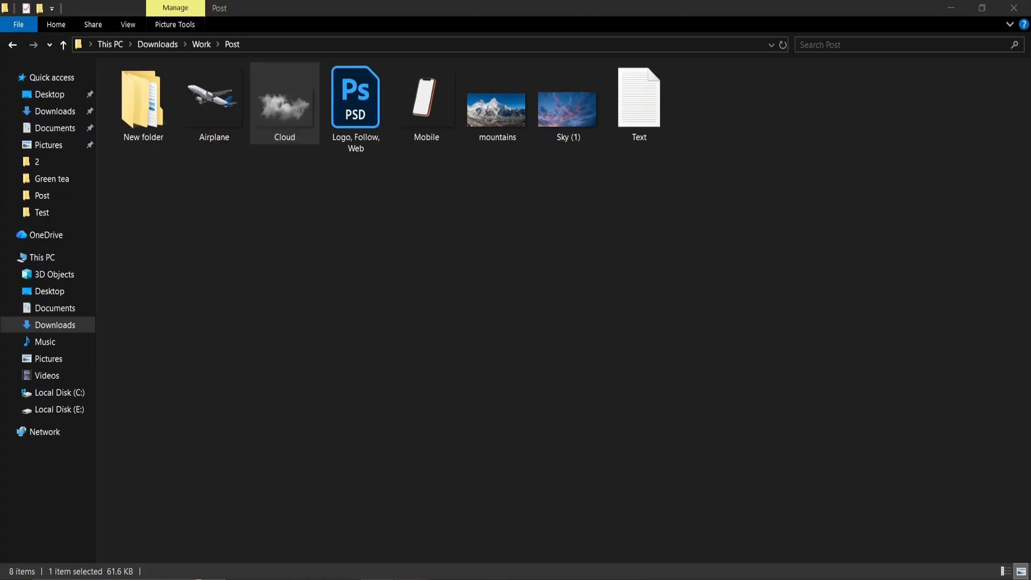
Open Logo, Follow, Web.psd and copy its LOGO Here text into the top-left corner of the poster
drag(355, 108, 304, 47)
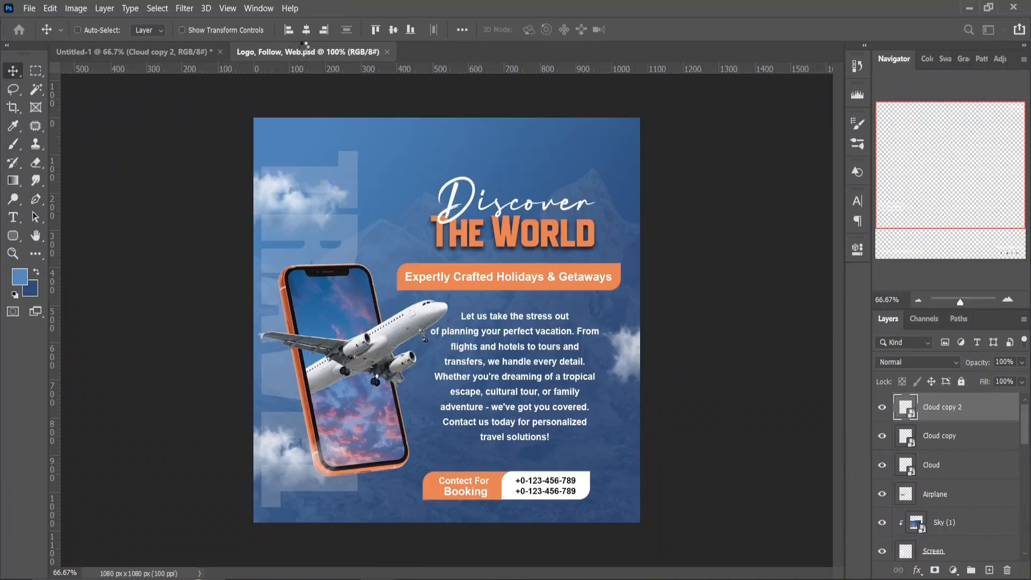
click(938, 487)
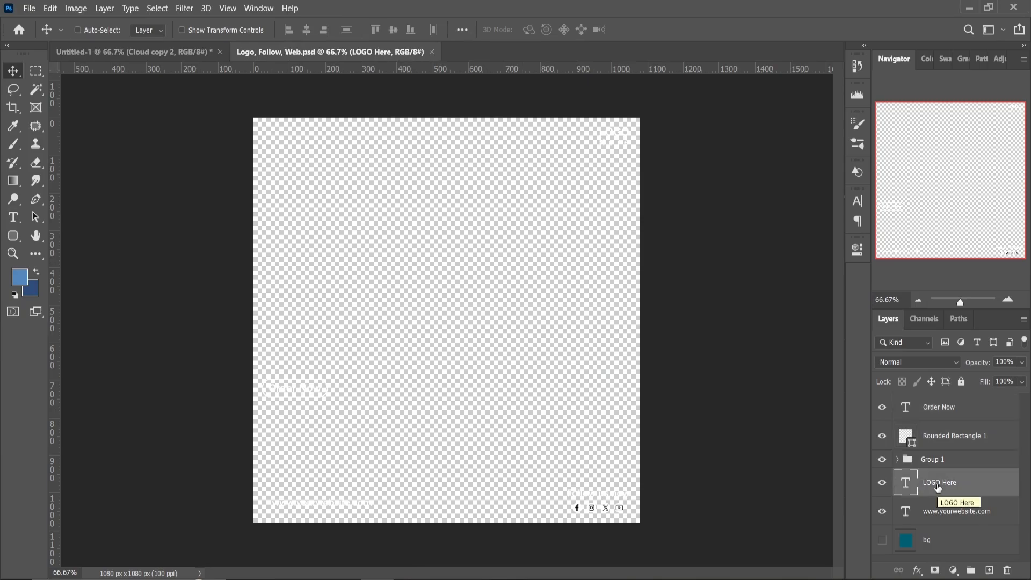
drag(200, 65, 282, 138)
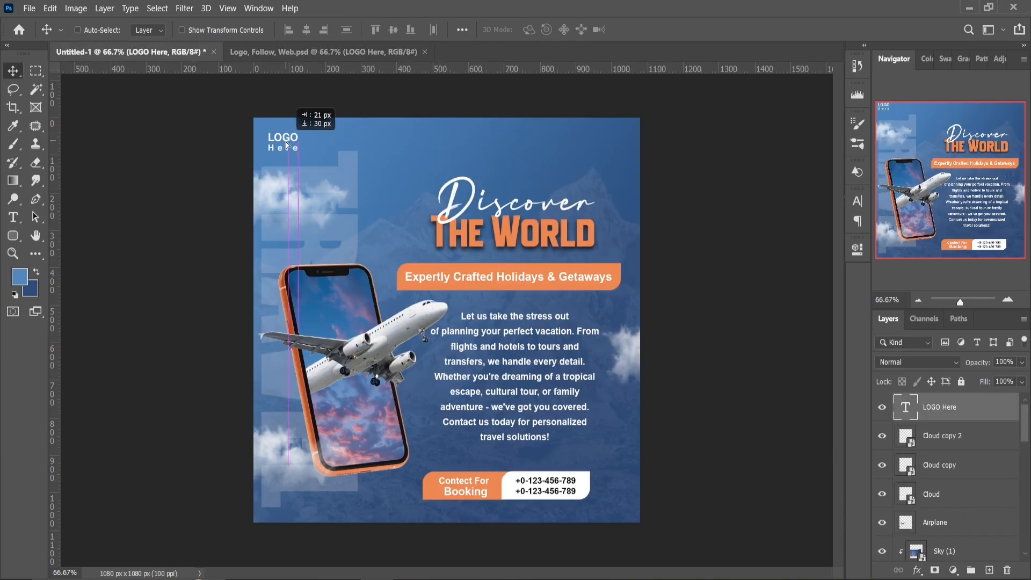
Copy the Follow us now group with its social icons from Logo, Follow, Web.psd into the poster's top-right corner
click(275, 52)
click(926, 460)
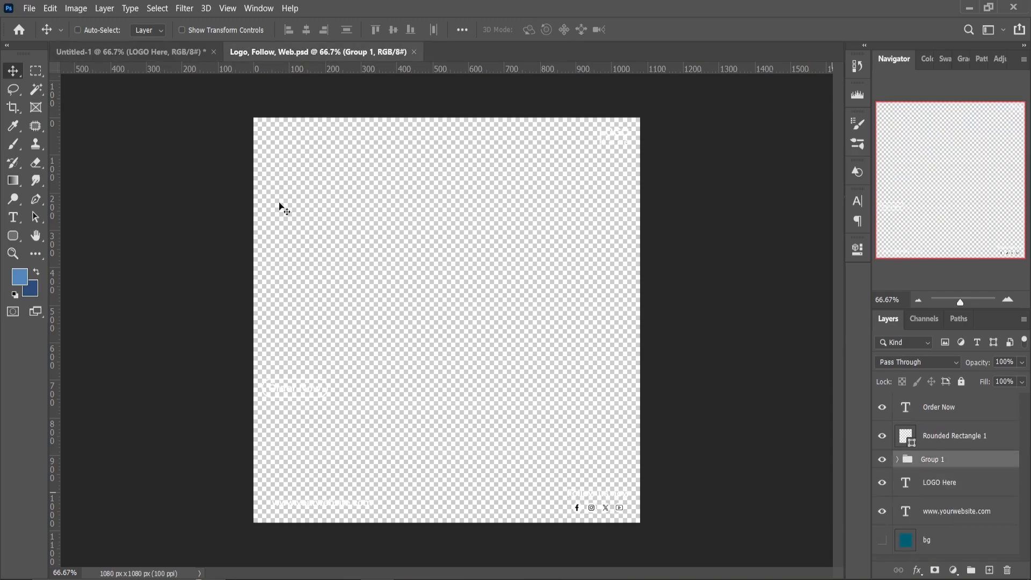
drag(279, 207, 591, 153)
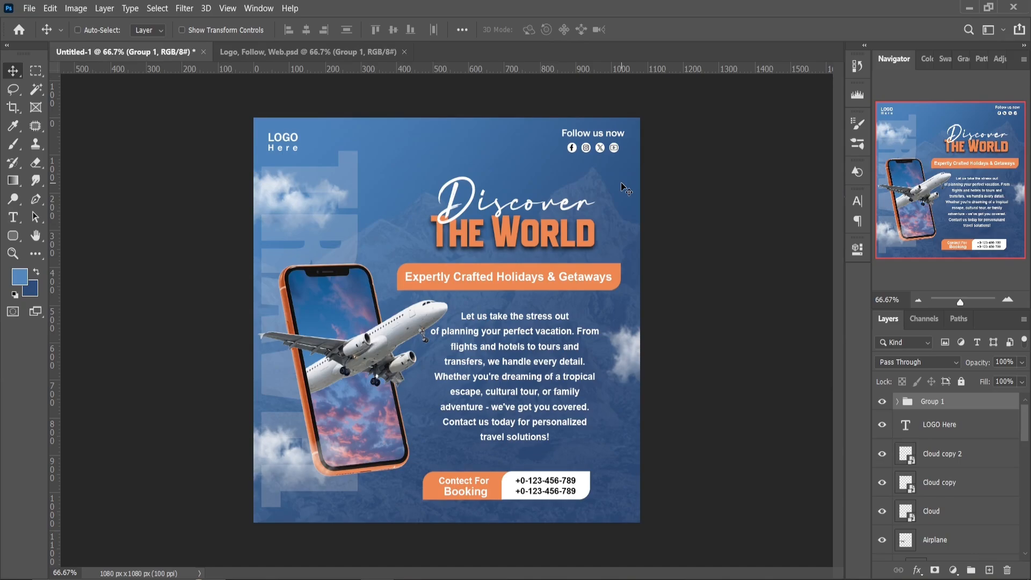
Hide the Follow us now text inside the social icons group, keeping the icon circles visible
click(897, 402)
drag(1024, 417, 1024, 444)
click(882, 515)
click(882, 489)
click(882, 489)
Add a Color Overlay to the Facebook icon's circle (Ellipse 1), using the orange of the tagline bar
click(965, 489)
click(917, 570)
click(932, 517)
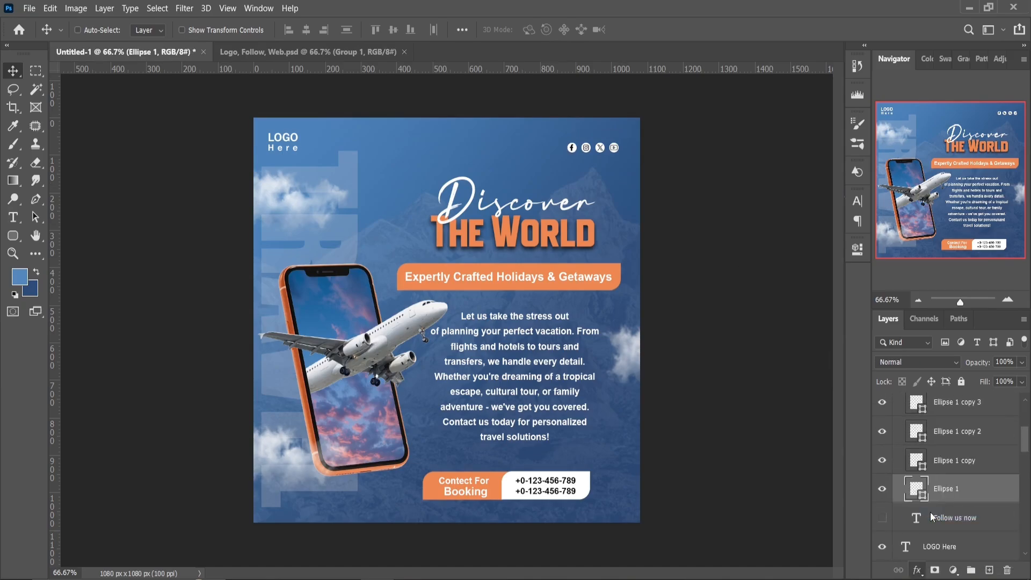
click(791, 294)
click(452, 269)
click(900, 264)
click(934, 264)
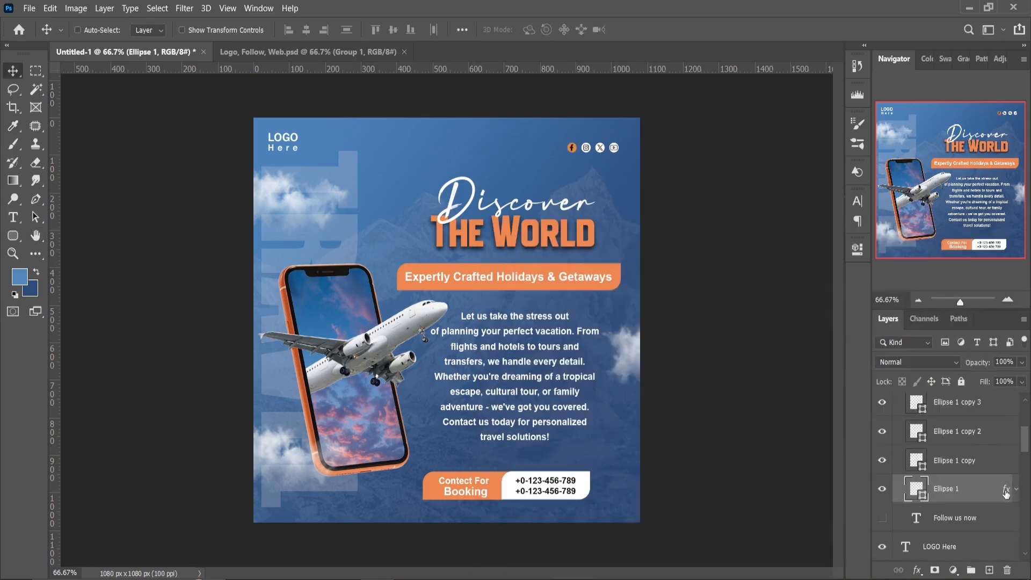
Copy the orange Color Overlay style from Ellipse 1 to the other three icon circles and collapse their effects lists
right_click(1005, 491)
click(956, 407)
right_click(976, 459)
click(855, 320)
right_click(986, 432)
click(854, 320)
right_click(962, 404)
click(844, 320)
click(1016, 406)
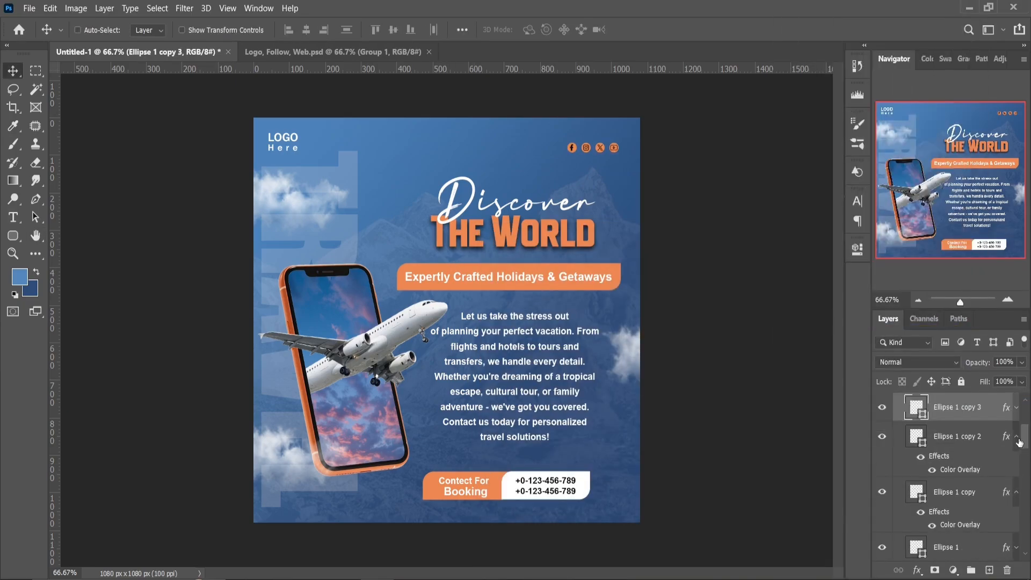
click(1016, 435)
drag(1024, 439, 1024, 417)
Free-transform the social icons group, enlarging it to about 103% and moving it slightly up
click(897, 402)
click(933, 403)
click(18, 93)
right_click(520, 209)
click(569, 331)
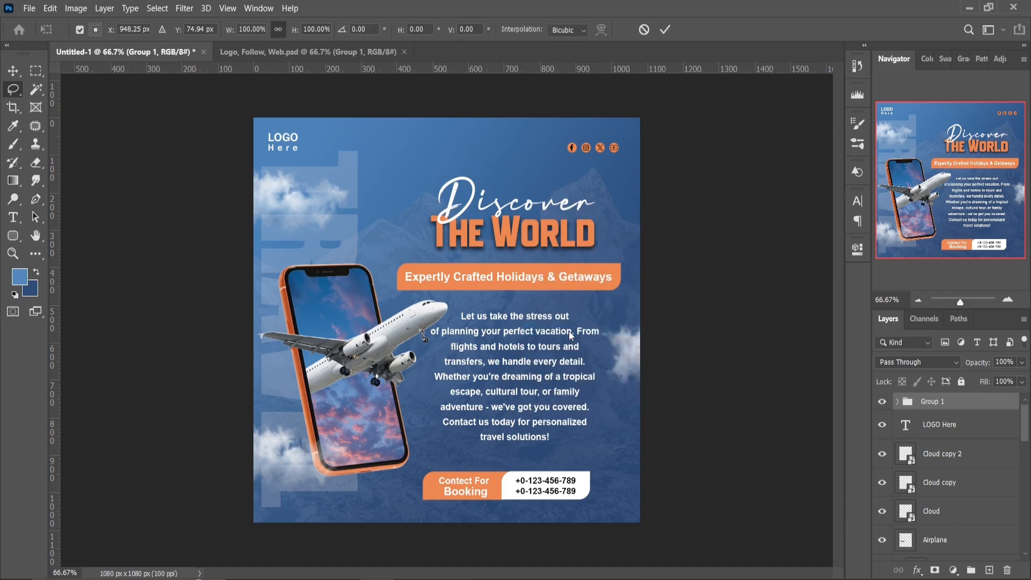
drag(525, 165, 520, 165)
drag(608, 147, 611, 142)
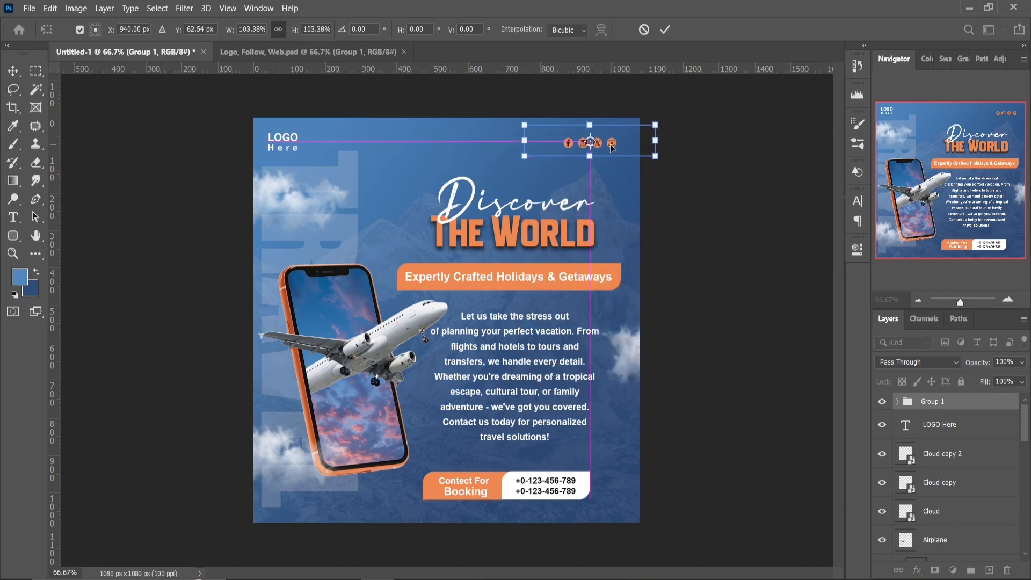
key(Return)
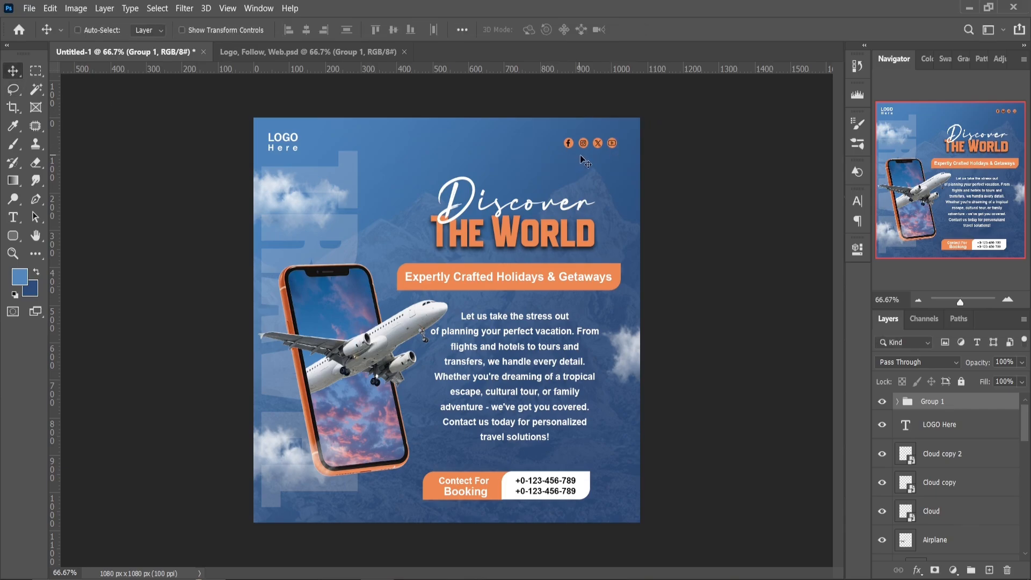
Nudge the social icons group slightly right and up, and move the LOGO Here text up a little
key(Right)
key(Right)
key(Right)
key(Right)
key(Right)
key(Right)
key(Right)
key(Right)
key(Right)
key(Right)
key(Right)
key(Right)
key(Right)
scroll(945, 456, down, 5)
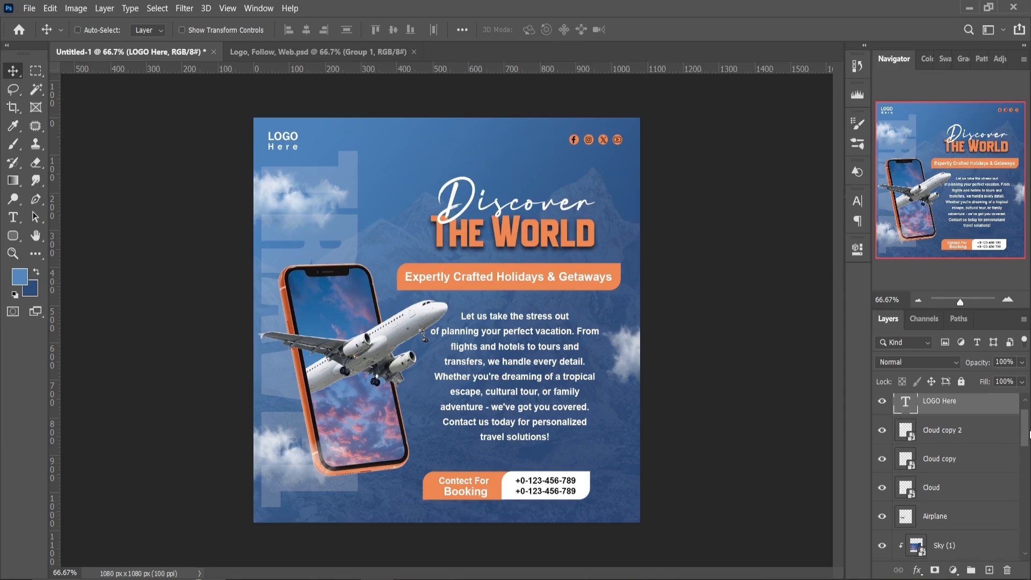
Select the Discover and The World text layers together and nudge the headline slightly upward
click(991, 463)
drag(1023, 471, 1023, 523)
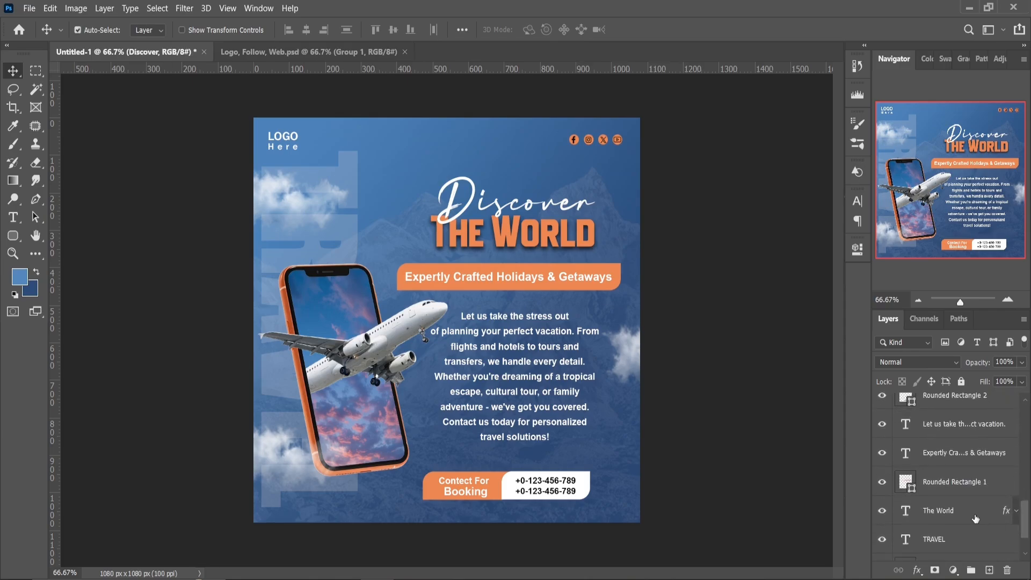
ctrl+click(972, 514)
key(Up)
key(Up)
key(Up)
key(Up)
key(Up)
key(Up)
key(Up)
key(Up)
key(Up)
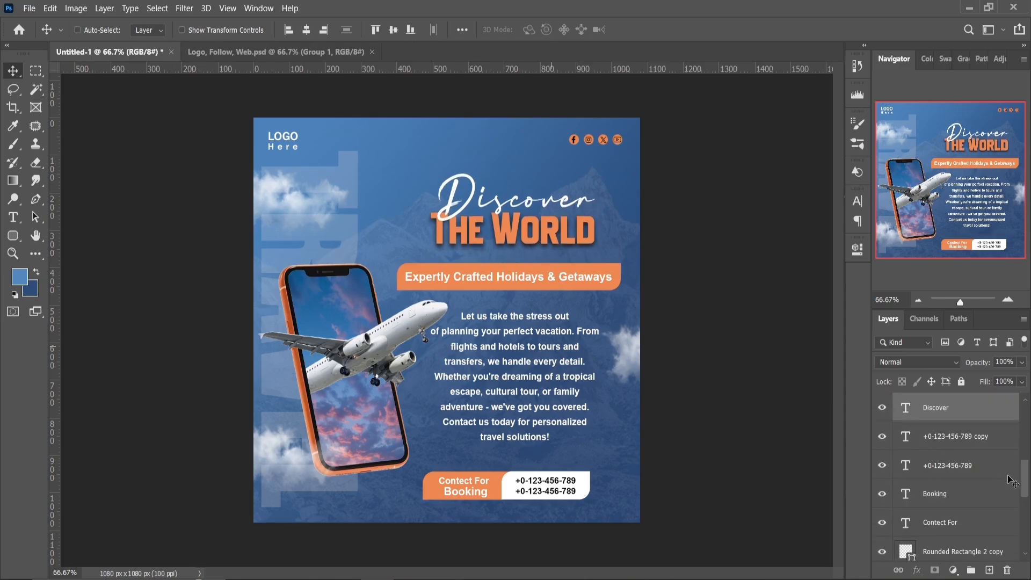
Stamp all visible layers into a new merged layer on top and open the Camera Raw Filter for it
key(ctrl+g)
key(ctrl+alt+shift+e)
click(184, 8)
click(194, 42)
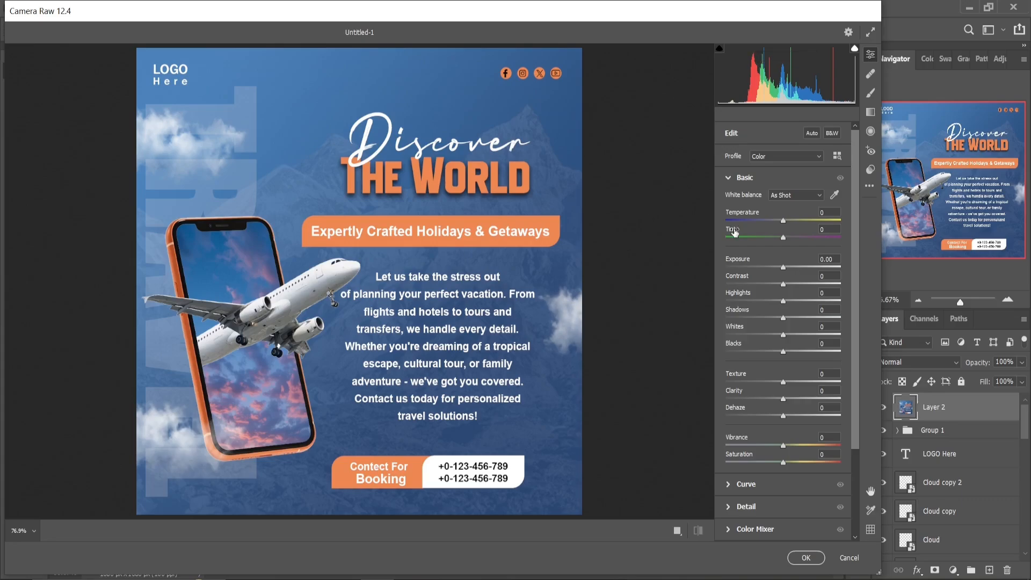
Set Temperature to -6, Tint +17, Contrast +16, Highlights +6, Shadows -14 and Texture +5 in the Basic adjustments
drag(782, 220, 779, 220)
drag(787, 286, 792, 285)
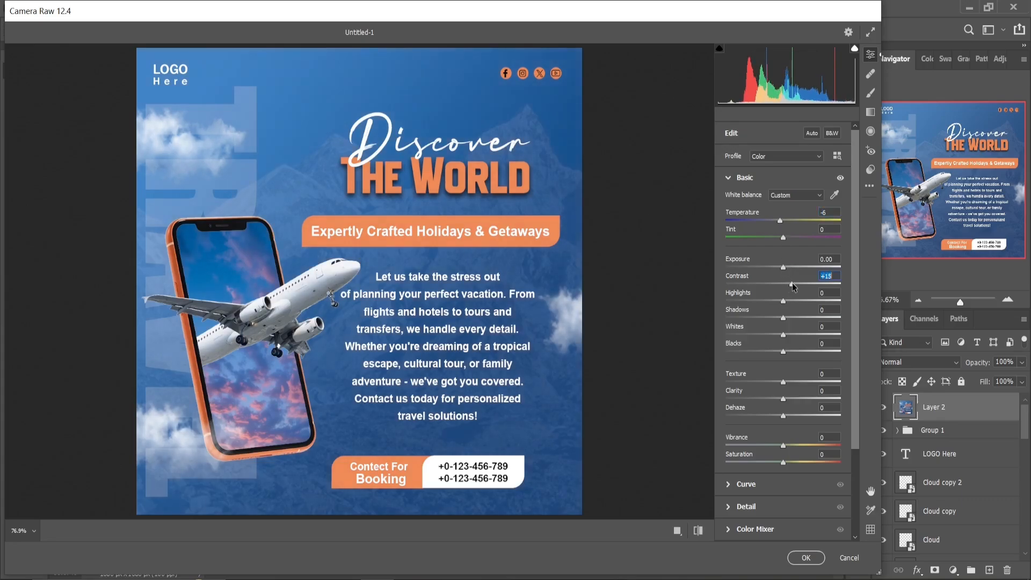
drag(784, 243, 795, 242)
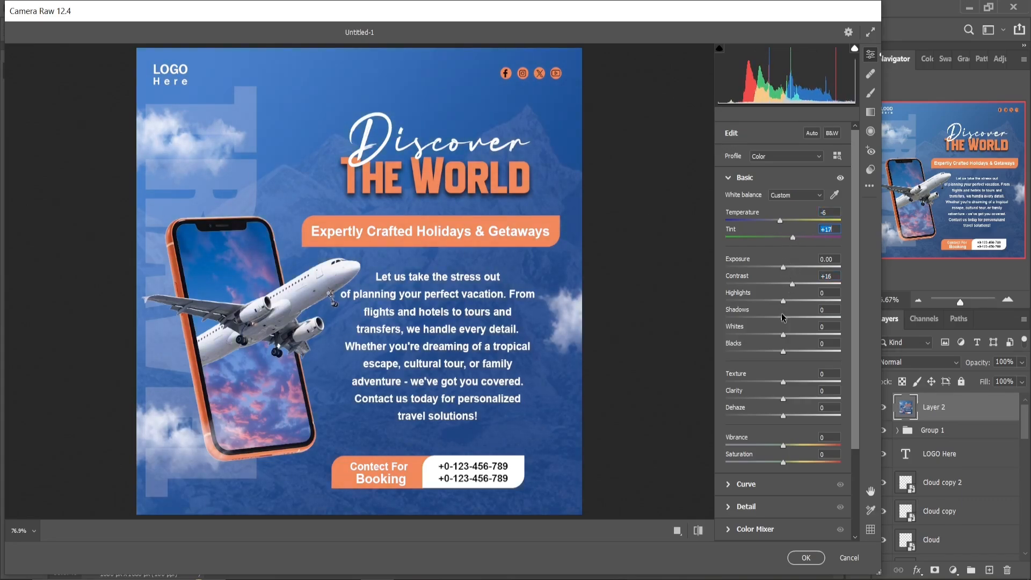
drag(783, 318, 775, 320)
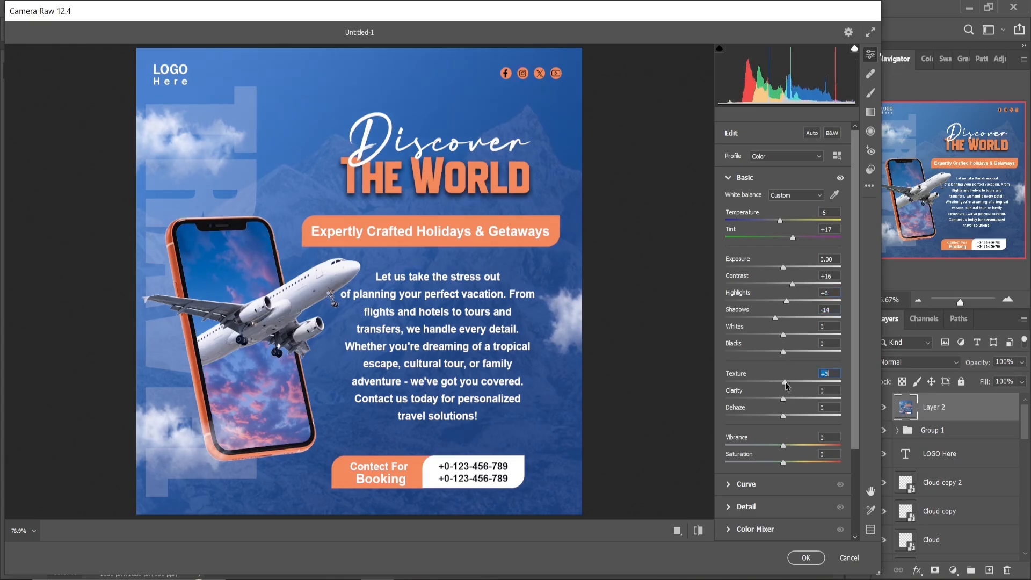
Set the Color Mixer luminance to -20 for Blues and +23 for Aquas
click(728, 529)
click(756, 279)
click(798, 278)
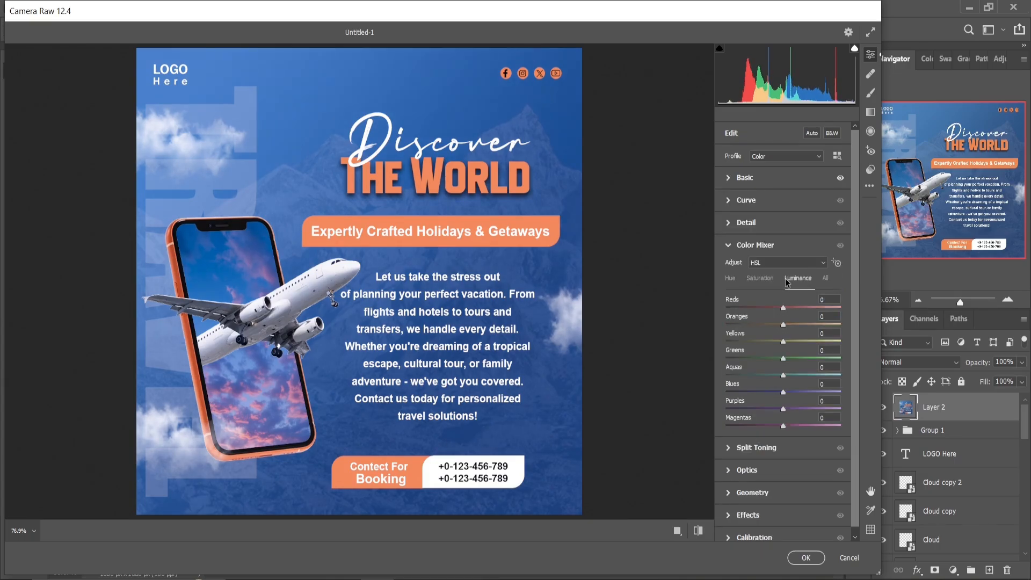
mouse_move(783, 392)
mouse_down()
mouse_move(772, 394)
mouse_move(797, 379)
mouse_up()
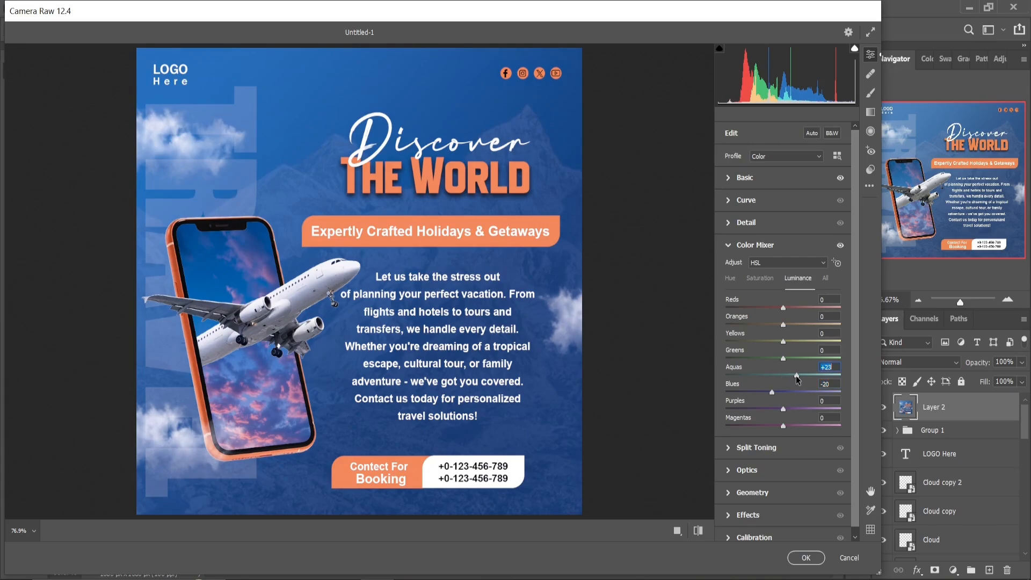
Raise the Exposure slightly in the Basic adjustments and apply the Camera Raw filter
click(745, 177)
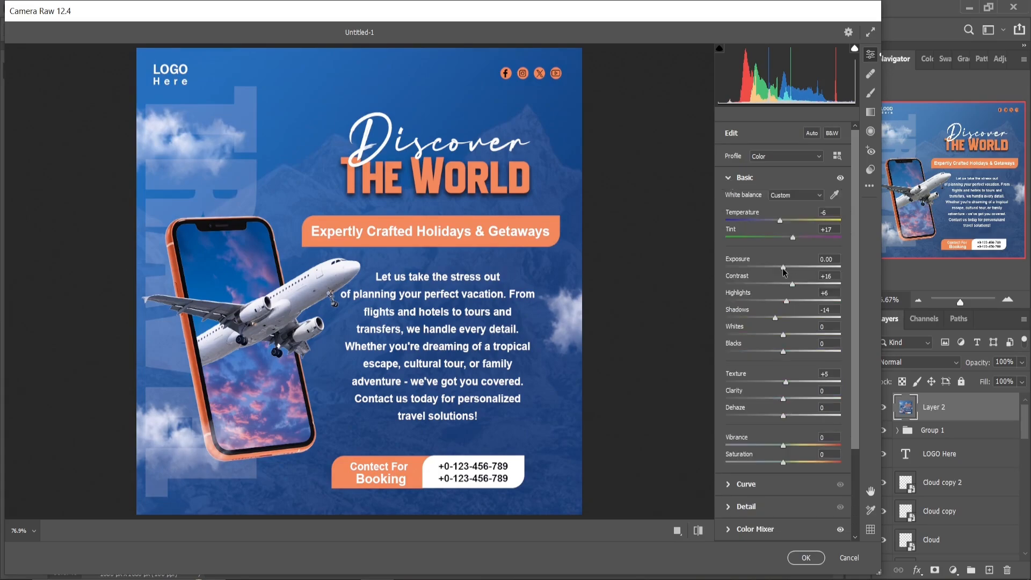
drag(783, 266, 785, 268)
click(795, 554)
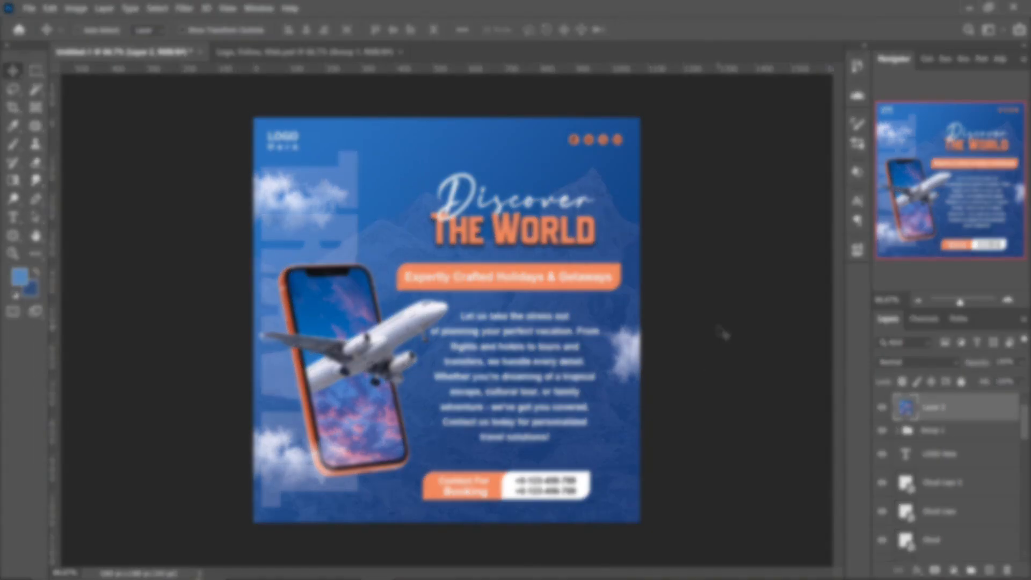